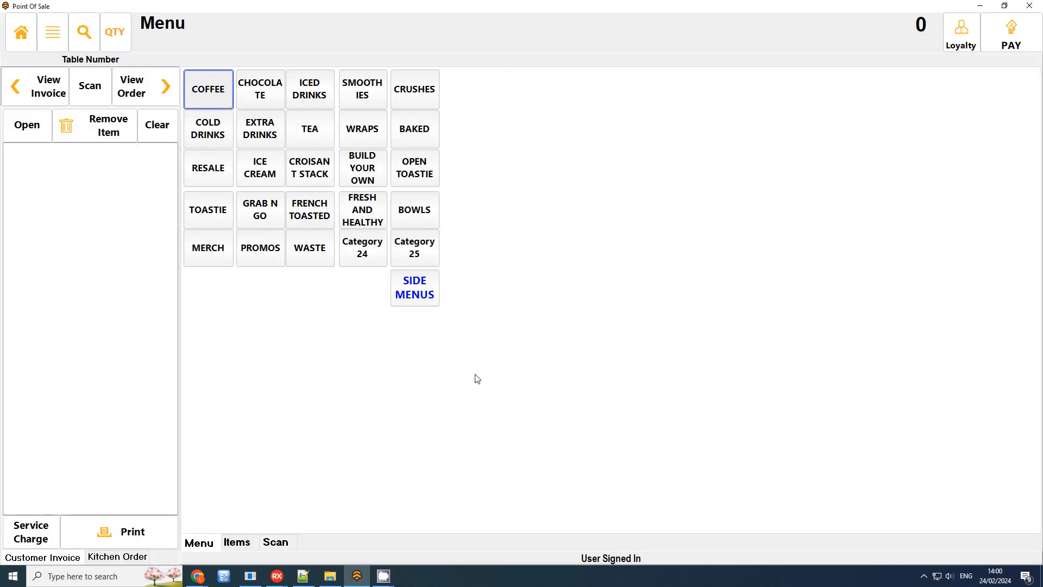
Step: Bring up the button editor for the CRUSHES category and place it clear of the category buttons
{"action": "left_click", "coordinate": [417, 90]}
{"action": "left_click_drag", "start_coordinate": [785, 81], "coordinate": [588, 104]}
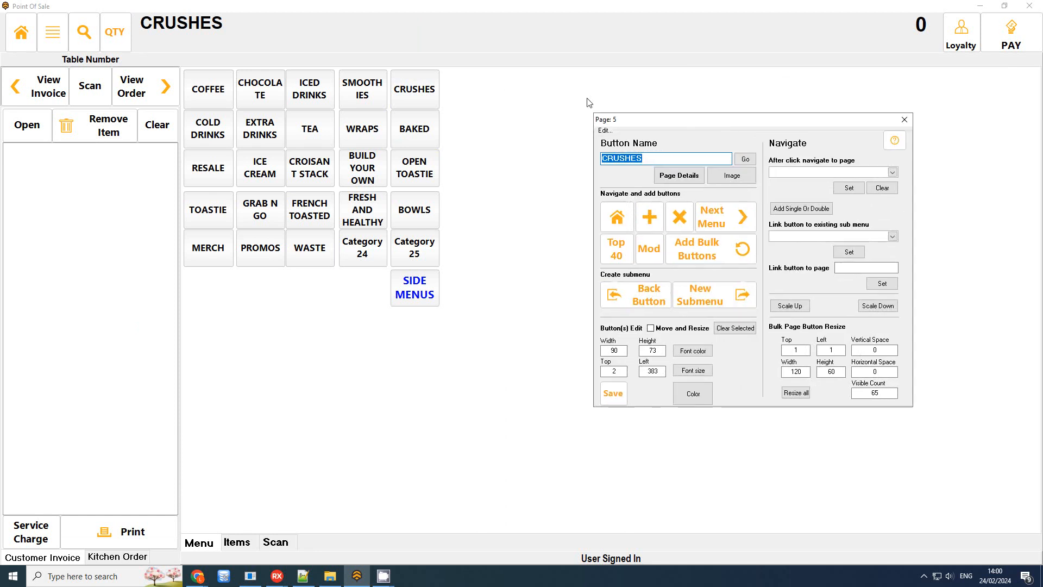
{"action": "left_click", "coordinate": [418, 134]}
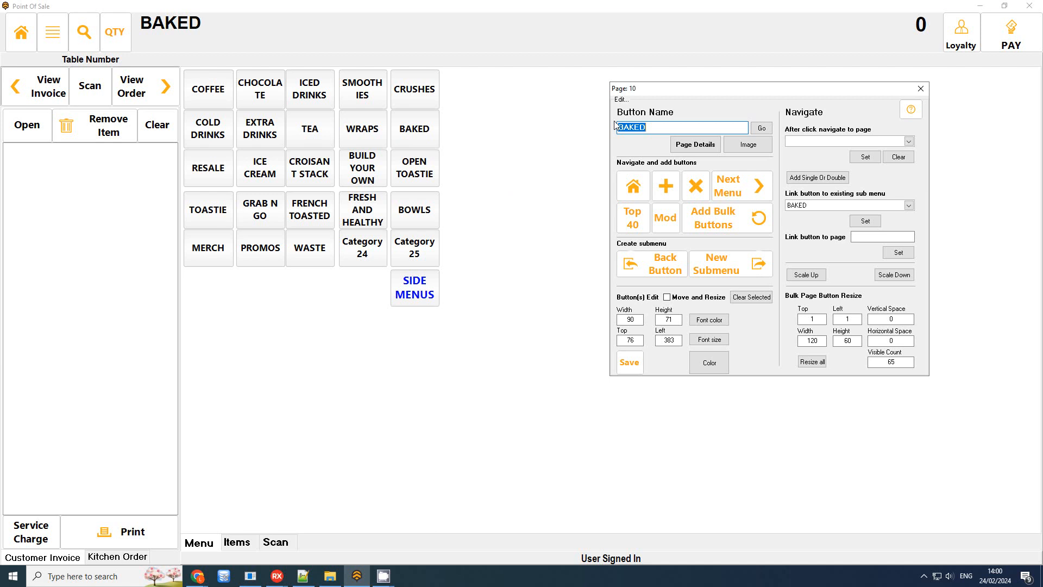
{"action": "mouse_move", "coordinate": [672, 92]}
{"action": "left_mouse_down"}
{"action": "mouse_move", "coordinate": [642, 95]}
{"action": "mouse_move", "coordinate": [685, 80]}
{"action": "left_mouse_up"}
{"action": "left_click", "coordinate": [435, 95]}
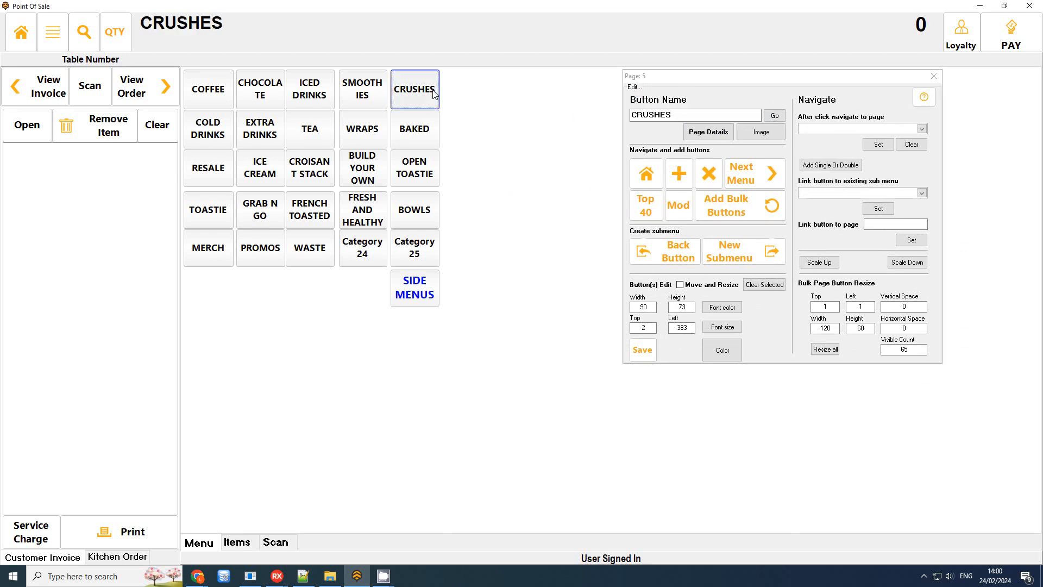
Step: Scale up all category buttons on the menu page and move the button editor clear of the enlarged grid
{"action": "left_click", "coordinate": [834, 268]}
{"action": "left_click", "coordinate": [832, 268]}
{"action": "left_click", "coordinate": [828, 269]}
{"action": "left_click", "coordinate": [826, 269]}
{"action": "left_click", "coordinate": [826, 268]}
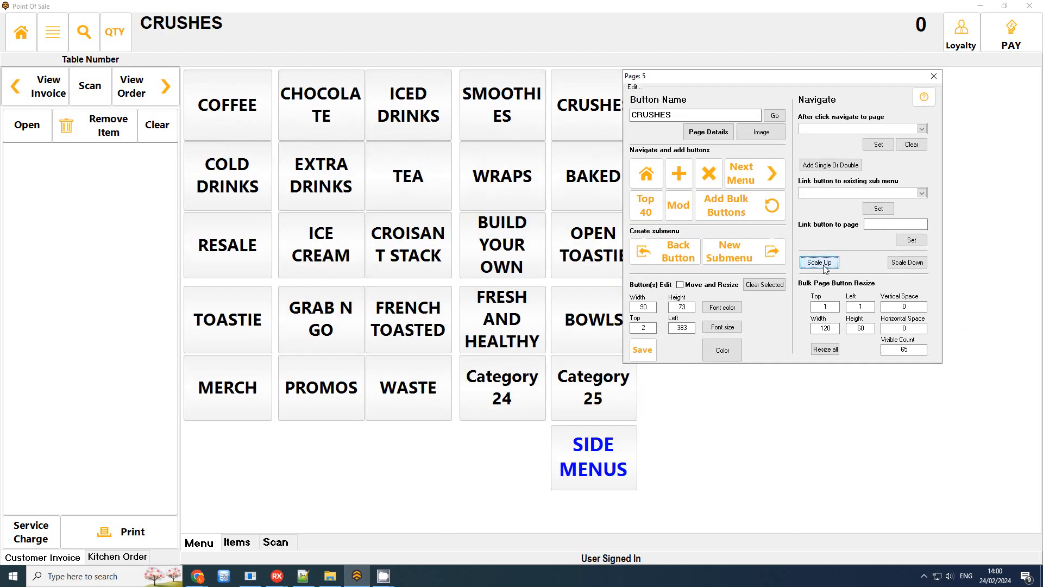
{"action": "left_click_drag", "start_coordinate": [742, 79], "coordinate": [791, 85]}
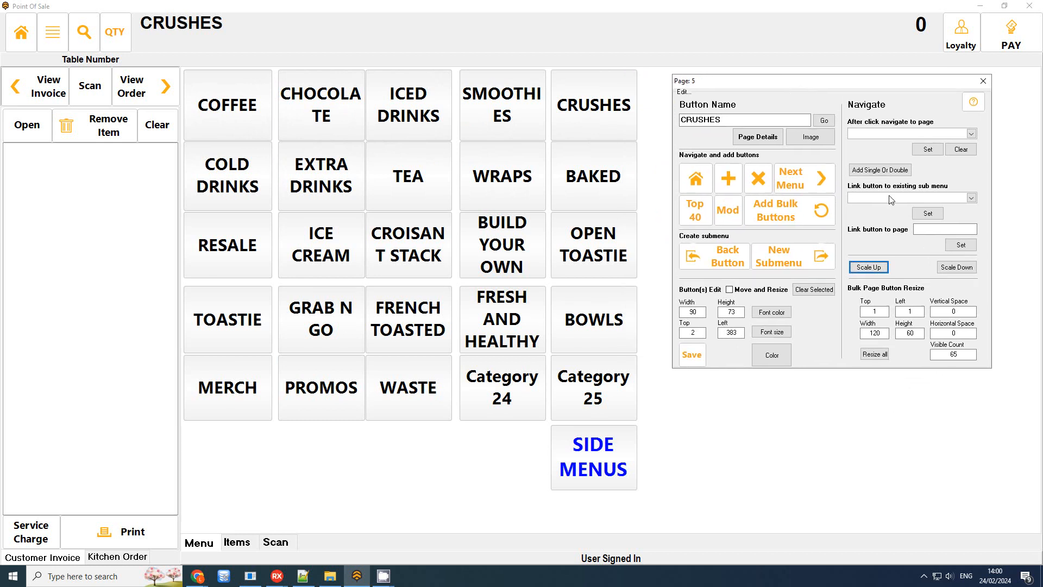
Step: Fine-tune the scale of the category buttons up and down so they fit beside the editor, and save the layout
{"action": "left_click", "coordinate": [876, 268]}
{"action": "left_click", "coordinate": [956, 266]}
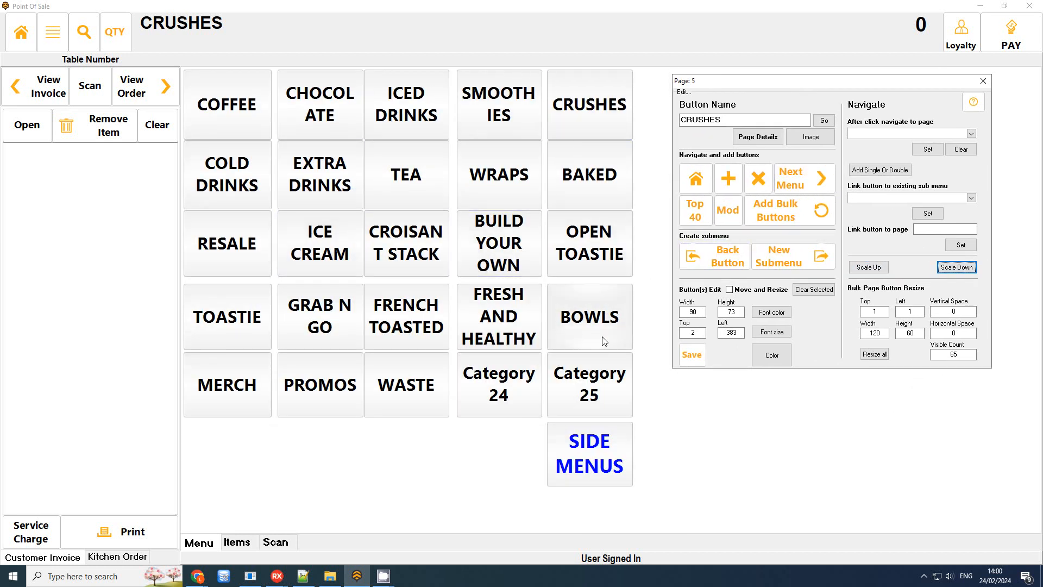
{"action": "left_click", "coordinate": [692, 356]}
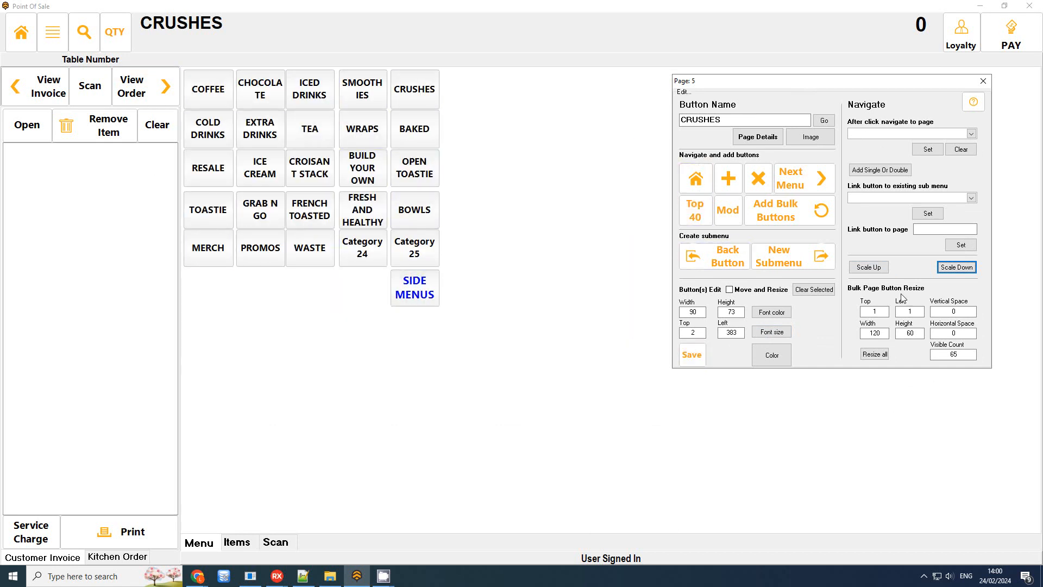
{"action": "left_click", "coordinate": [868, 266]}
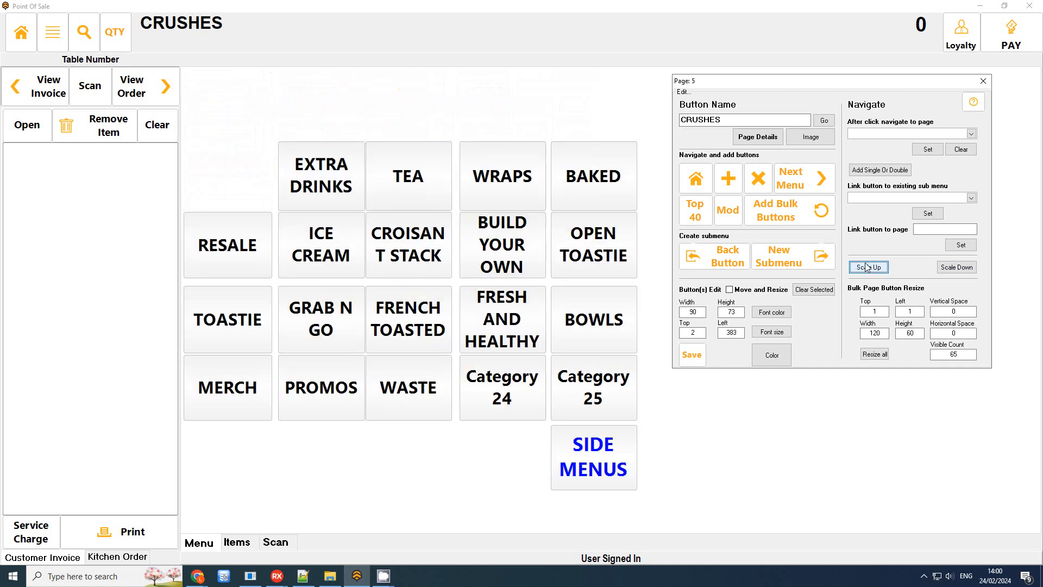
{"action": "left_click", "coordinate": [956, 266]}
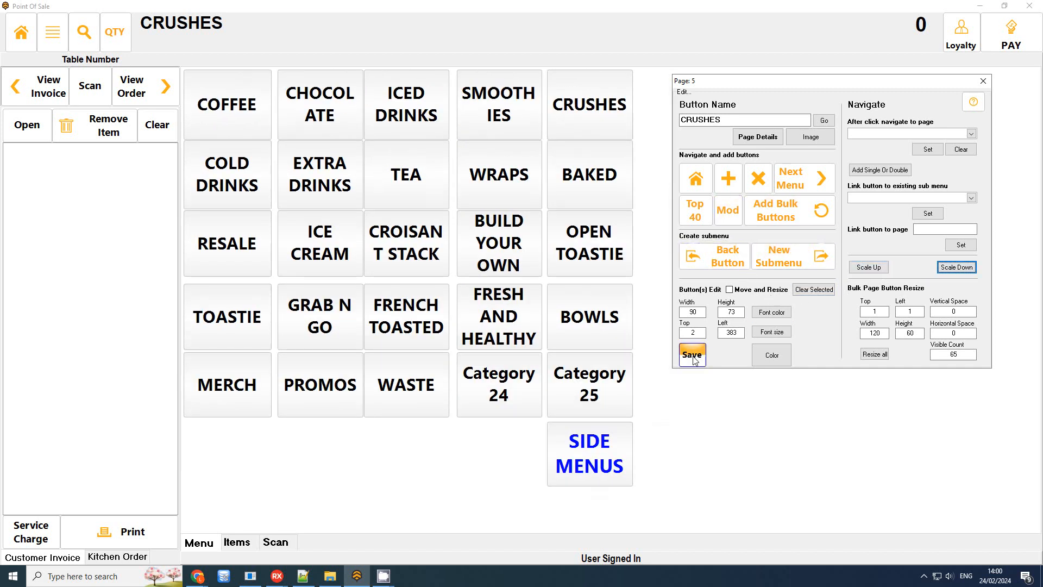
Step: Open the item page of the MERCH category and scale up all of its buttons
{"action": "left_click", "coordinate": [243, 393]}
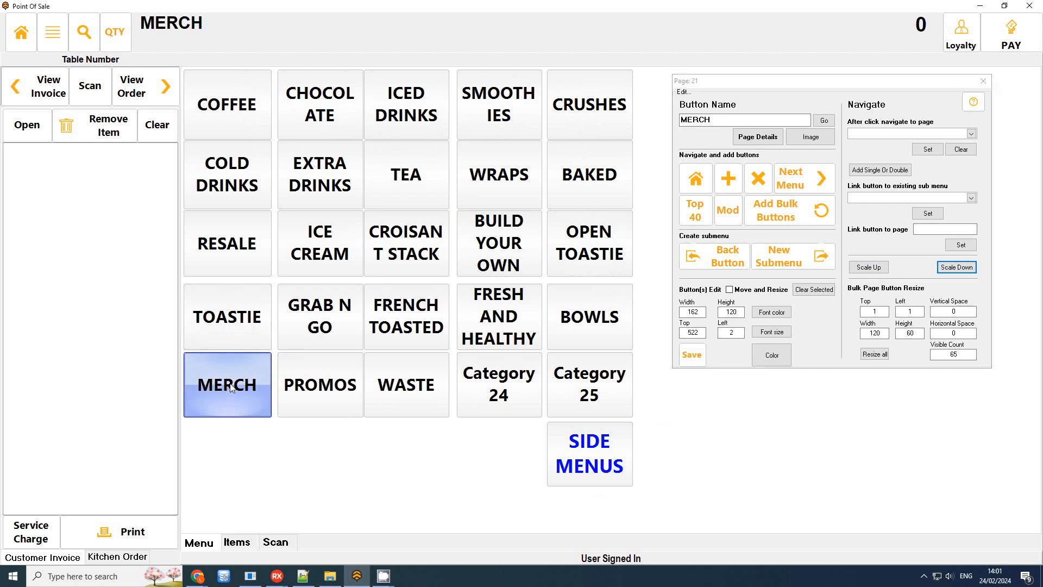
{"action": "left_click", "coordinate": [812, 184]}
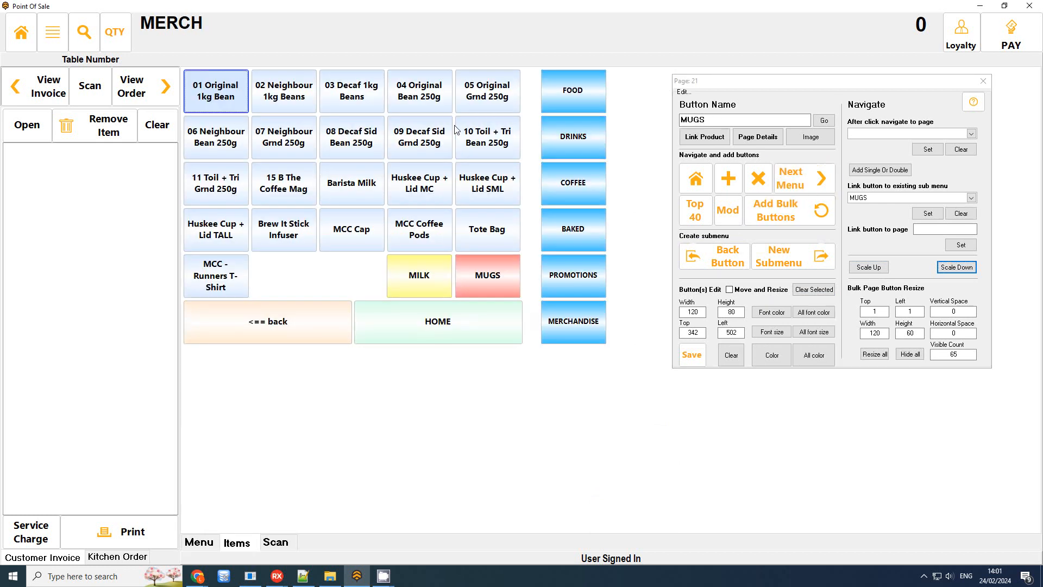
{"action": "left_click", "coordinate": [878, 272]}
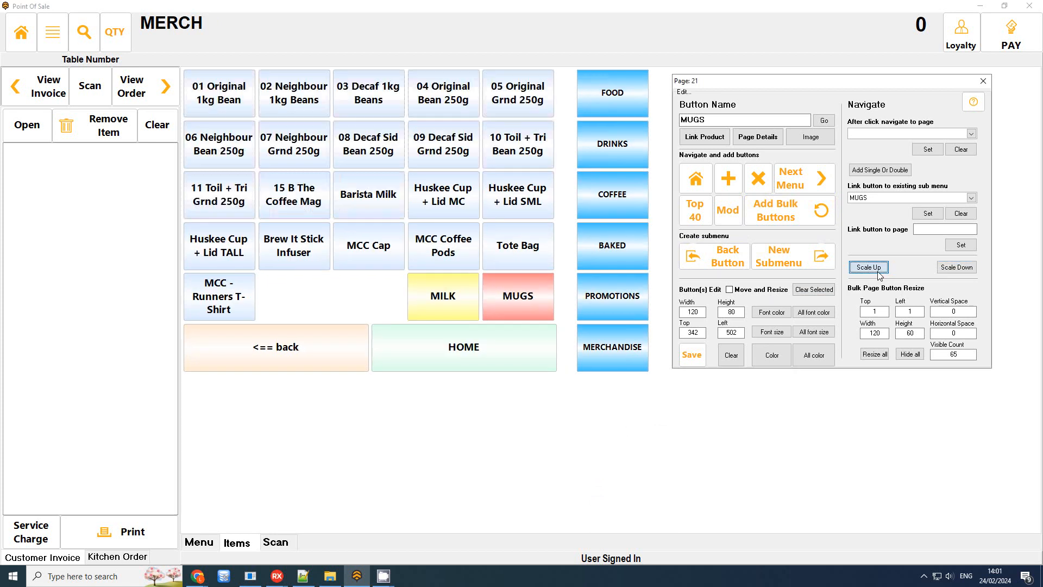
{"action": "left_click", "coordinate": [879, 271]}
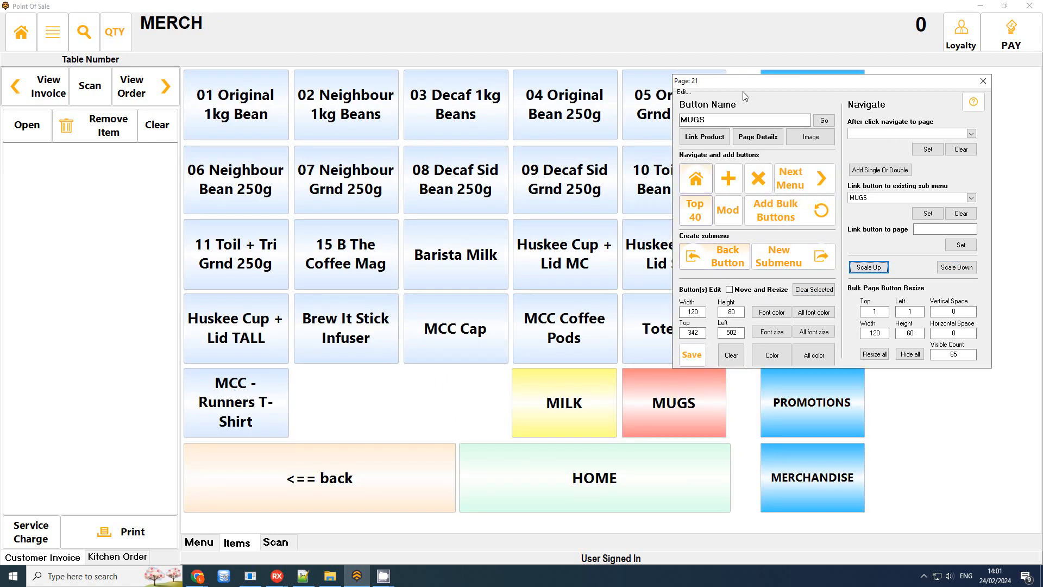
{"action": "left_click_drag", "start_coordinate": [749, 90], "coordinate": [563, 89]}
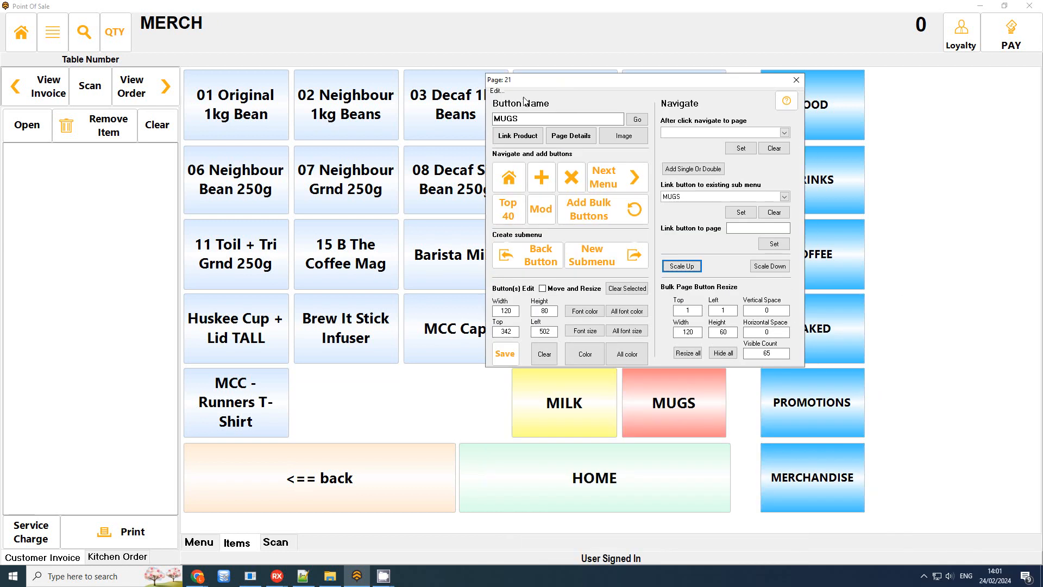
Step: Try different sizes for the MERCH item buttons by scaling the whole page down and up
{"action": "left_click", "coordinate": [772, 267]}
{"action": "left_click", "coordinate": [686, 270]}
{"action": "left_click", "coordinate": [686, 270]}
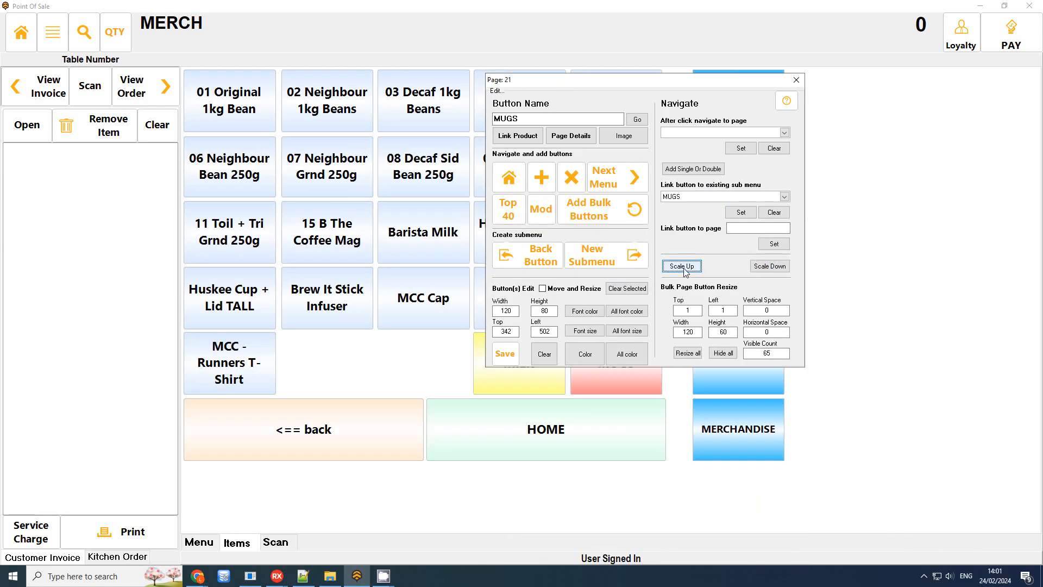
{"action": "left_click", "coordinate": [772, 268]}
{"action": "left_click", "coordinate": [771, 268]}
{"action": "left_click", "coordinate": [771, 267]}
{"action": "left_click", "coordinate": [693, 270]}
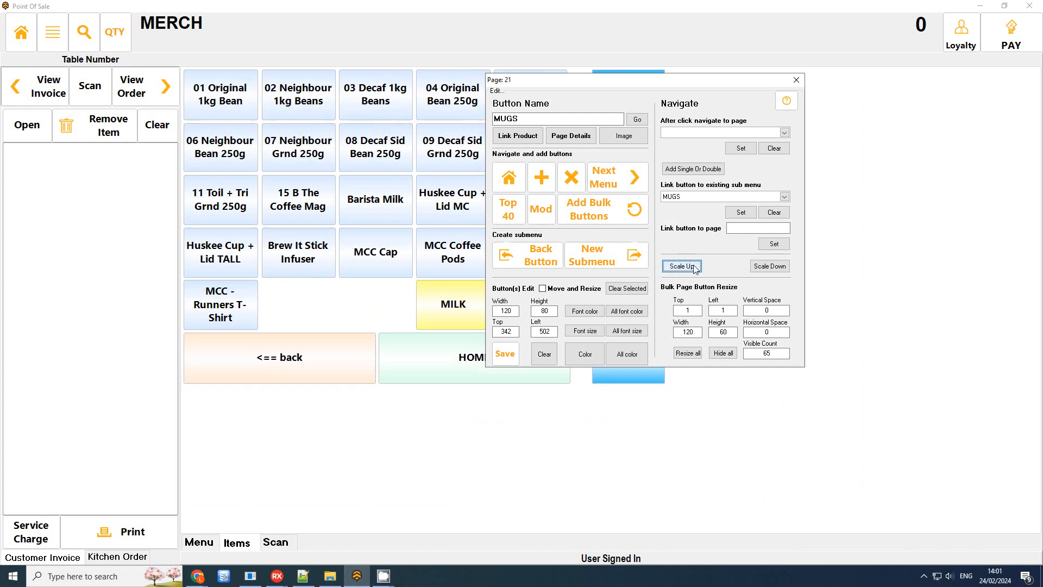
{"action": "left_click", "coordinate": [762, 266]}
{"action": "left_click", "coordinate": [762, 267]}
{"action": "left_click", "coordinate": [762, 267]}
{"action": "left_click", "coordinate": [762, 267]}
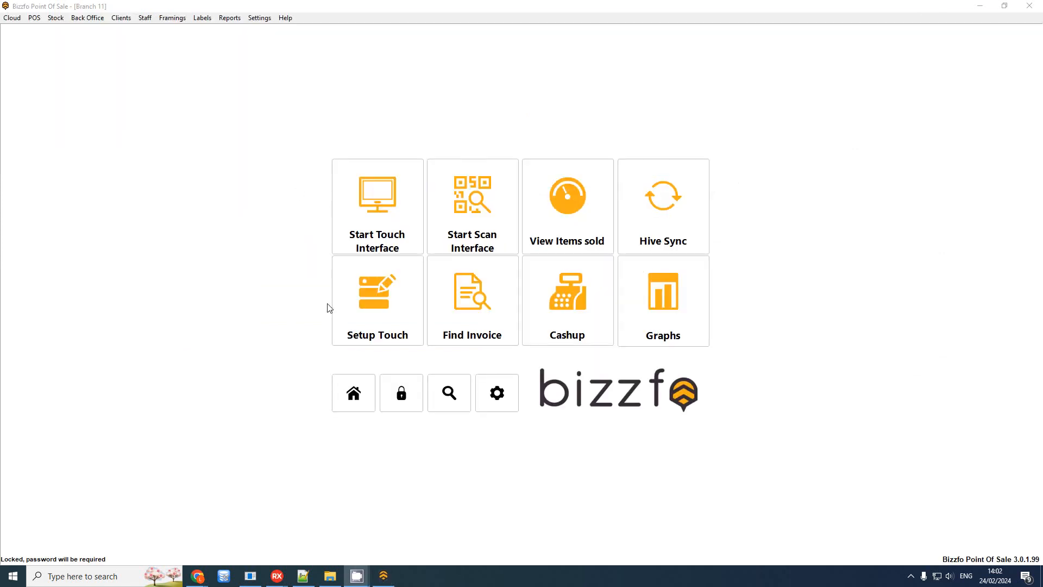
Step: Enter touch setup with the login password and open the item page of the Items category for editing
{"action": "left_click", "coordinate": [391, 295]}
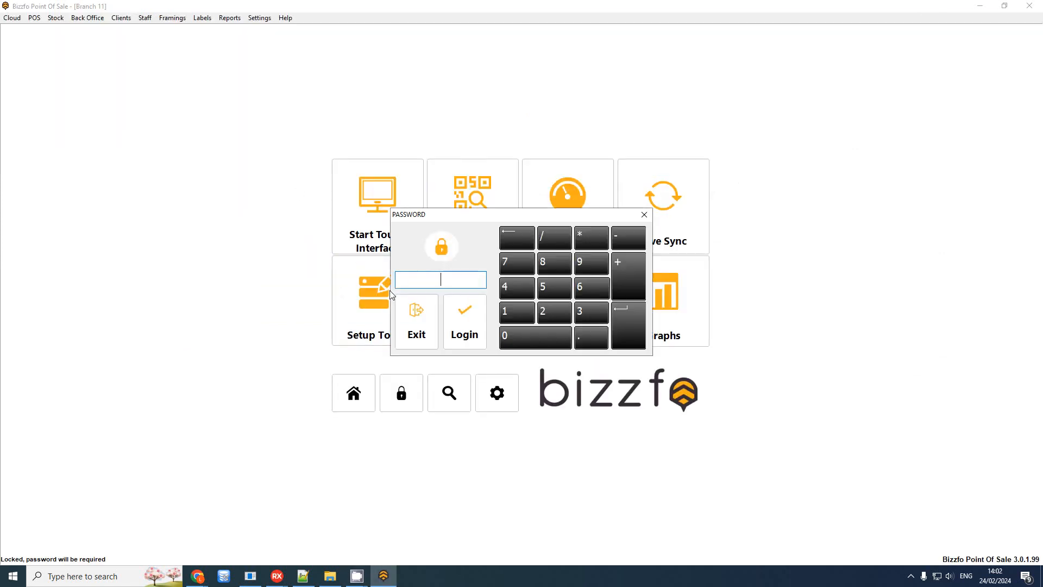
{"action": "key", "text": "Return"}
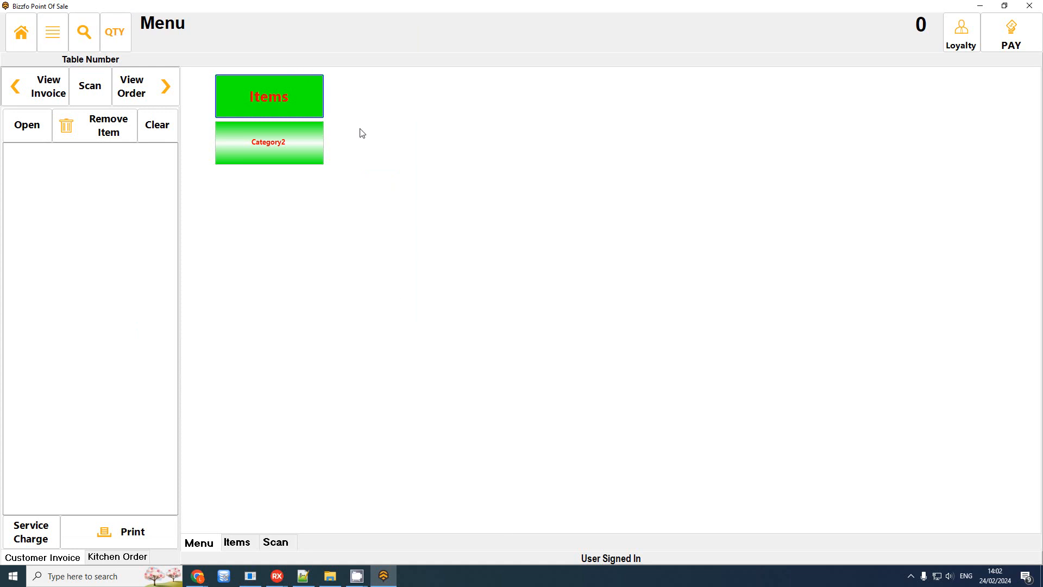
{"action": "left_click", "coordinate": [273, 119]}
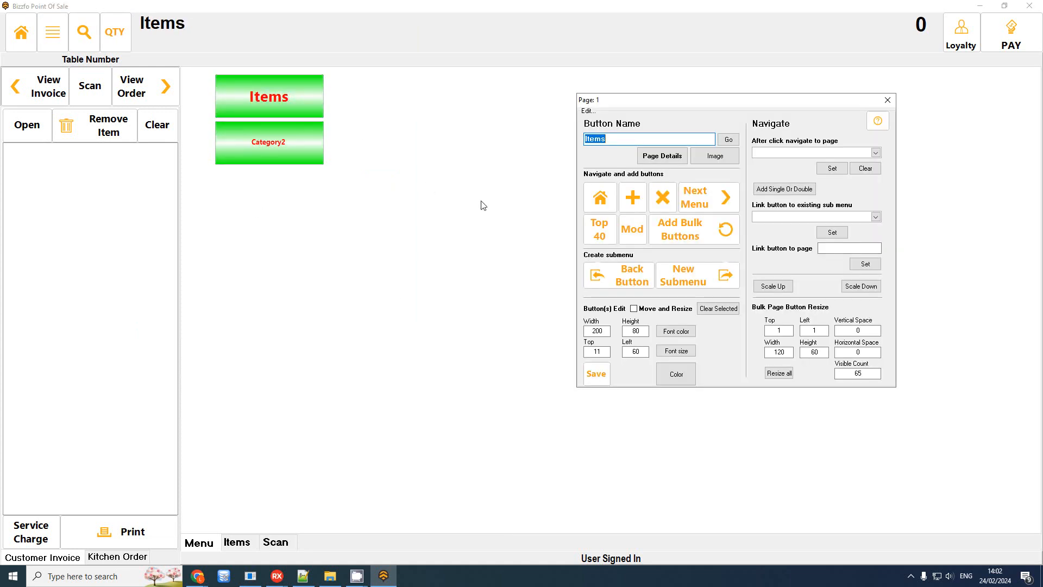
{"action": "left_click", "coordinate": [694, 210]}
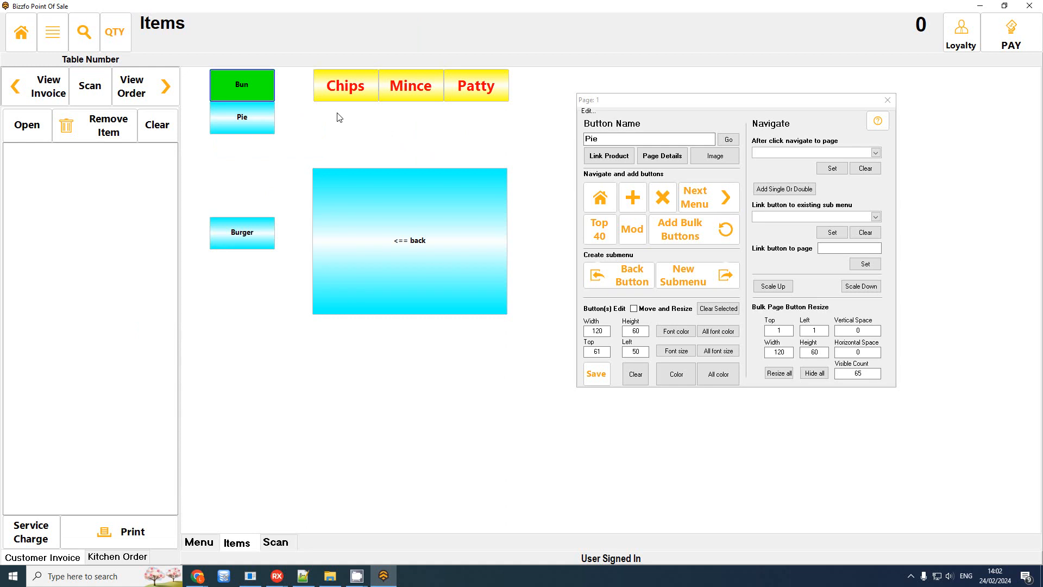
Step: Bulk-resize the Items page buttons to width 120 and height 60, with a visible count of 7
{"action": "left_click_drag", "start_coordinate": [676, 102], "coordinate": [727, 120]}
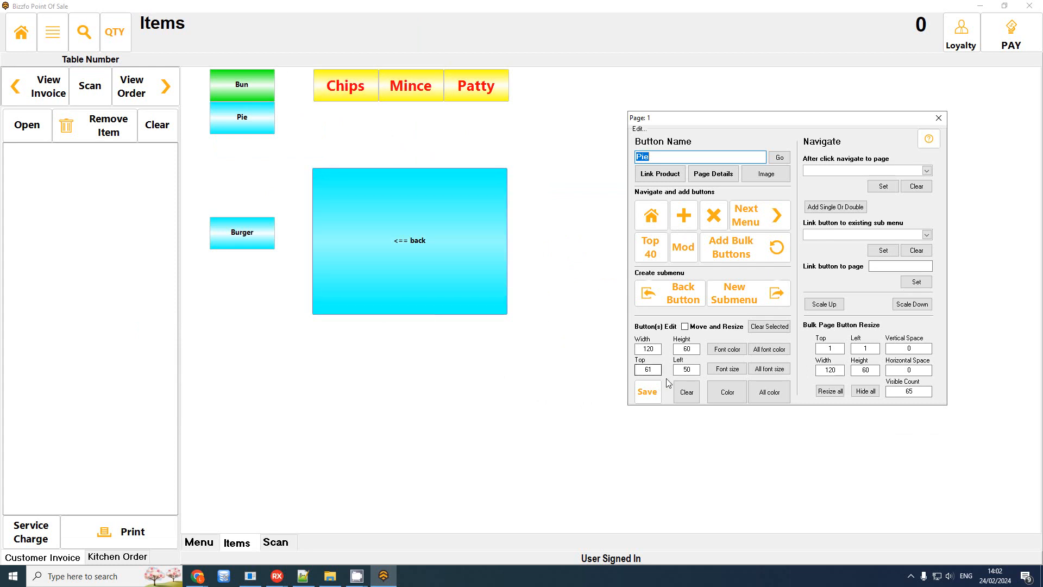
{"action": "left_click", "coordinate": [828, 395]}
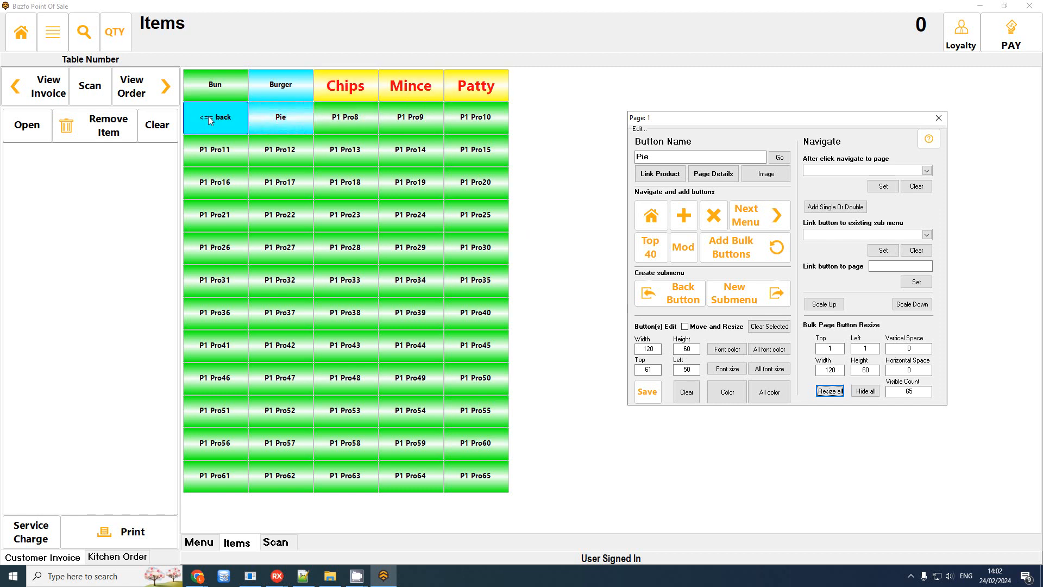
{"action": "left_click", "coordinate": [908, 392]}
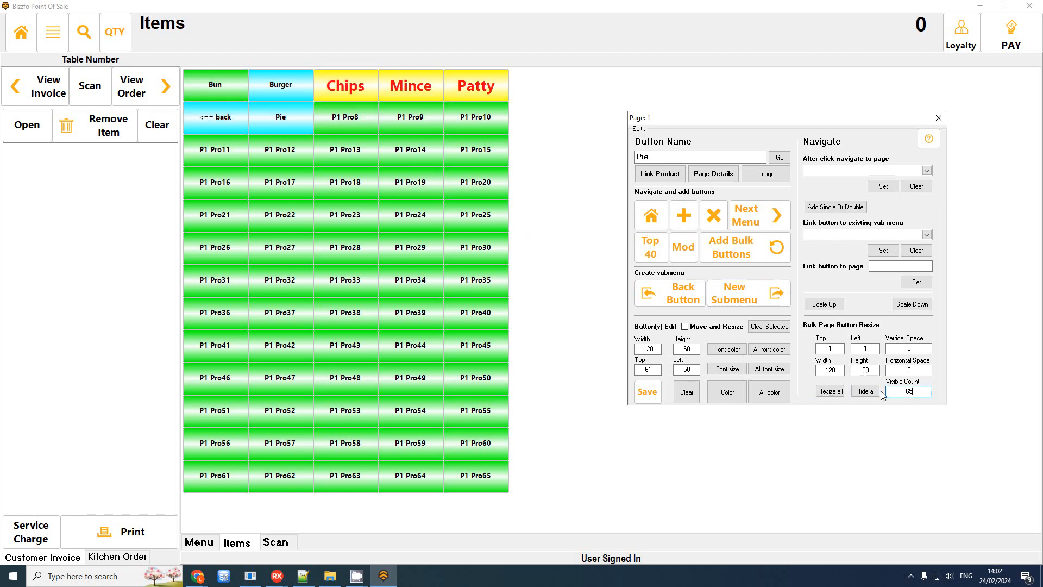
{"action": "left_click", "coordinate": [830, 392]}
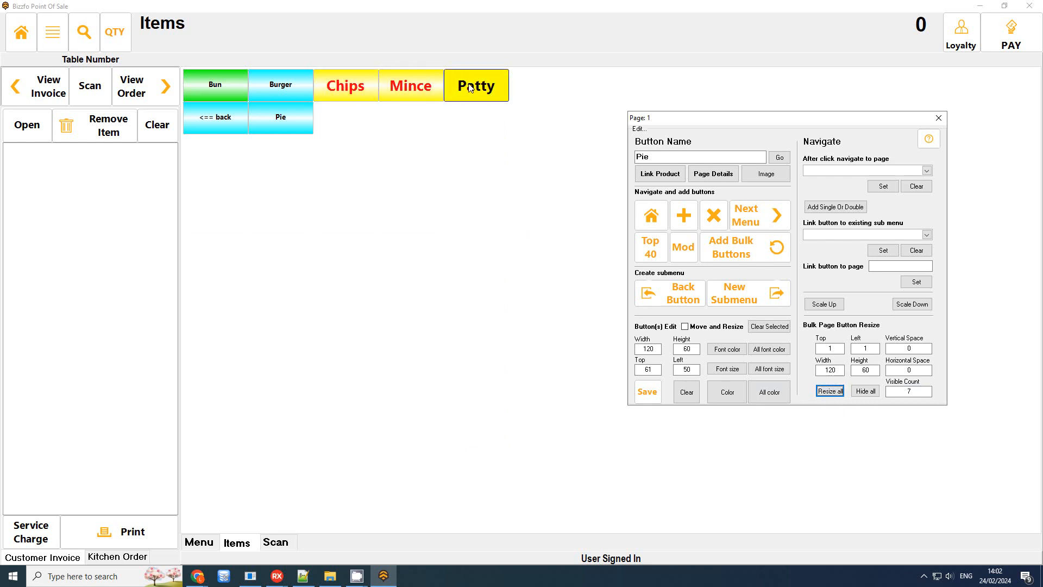
Step: Enable Move and Resize and move the Chips, Mince and Patty buttons together to the empty area below the grid
{"action": "left_click", "coordinate": [708, 328]}
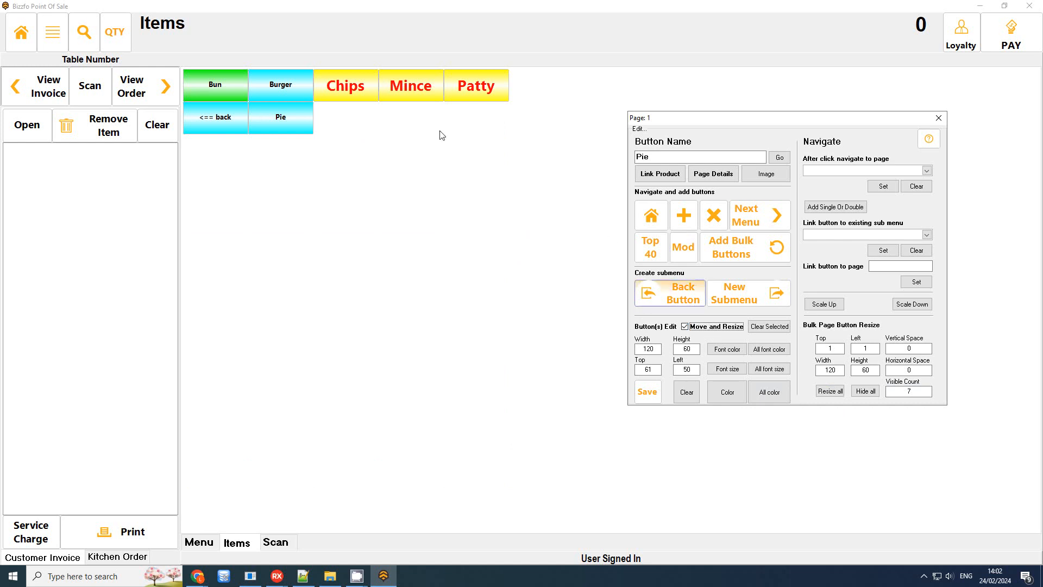
{"action": "left_click", "coordinate": [354, 88]}
{"action": "left_click", "coordinate": [481, 90]}
{"action": "left_click_drag", "start_coordinate": [482, 89], "coordinate": [421, 292]}
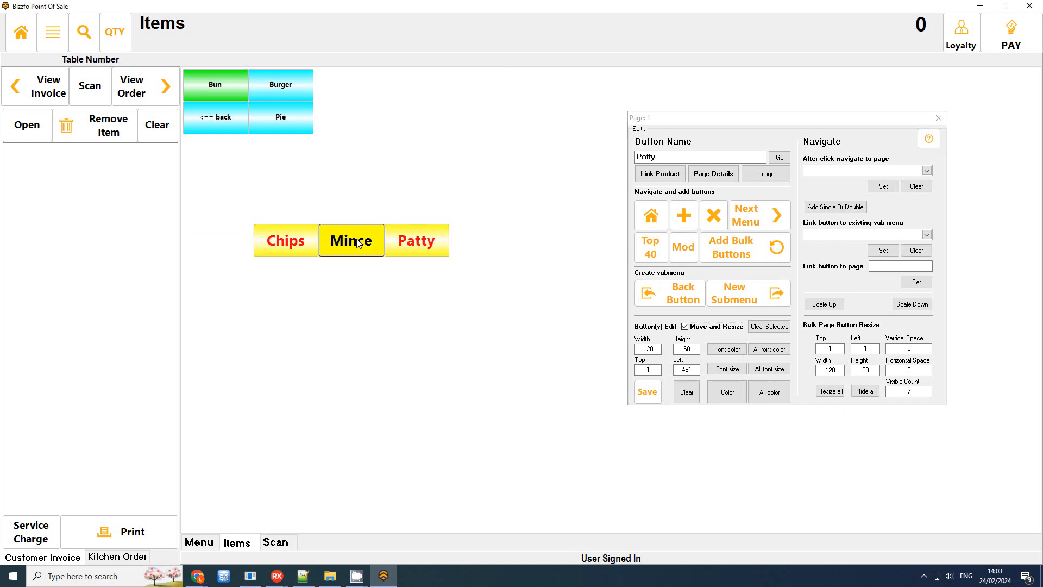
Step: Move the Mince and Patty buttons individually so they form a rough column under Chips
{"action": "left_click_drag", "start_coordinate": [359, 243], "coordinate": [290, 285]}
{"action": "left_click", "coordinate": [420, 246]}
{"action": "mouse_move", "coordinate": [420, 246]}
{"action": "left_mouse_down"}
{"action": "mouse_move", "coordinate": [421, 279]}
{"action": "mouse_move", "coordinate": [417, 260]}
{"action": "left_mouse_up"}
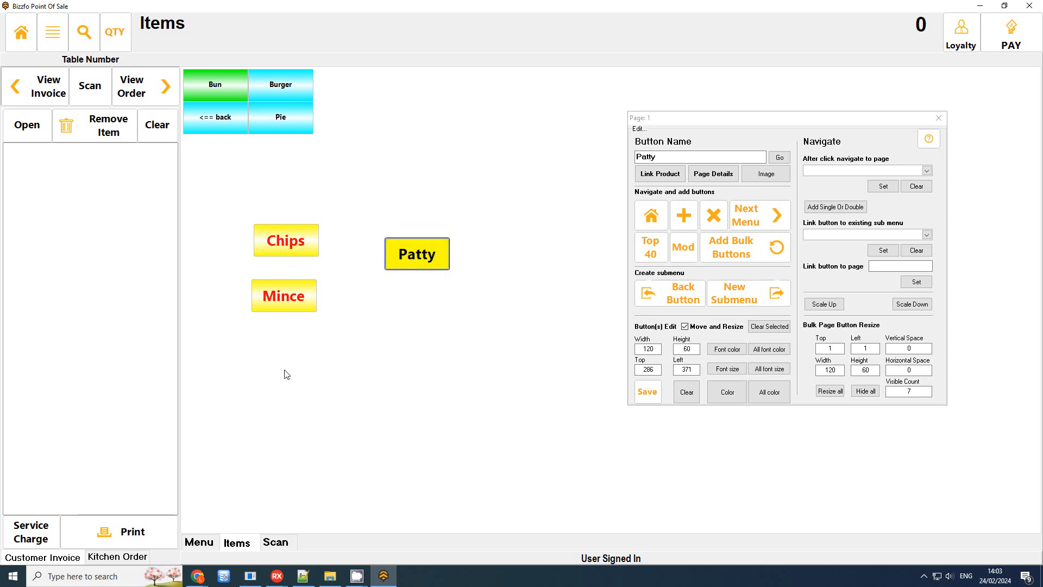
{"action": "left_click", "coordinate": [426, 247]}
{"action": "left_click_drag", "start_coordinate": [426, 247], "coordinate": [284, 352]}
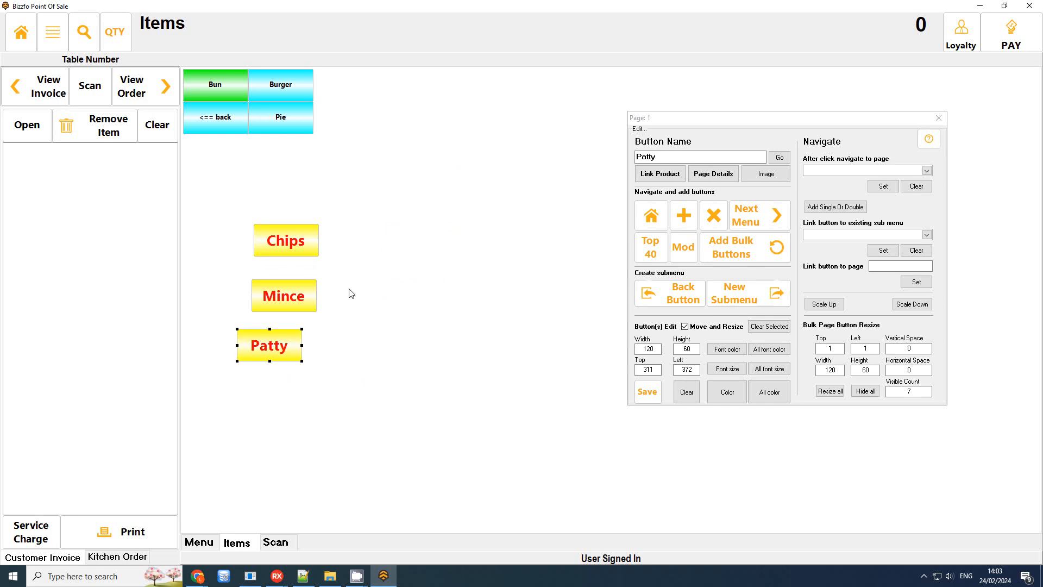
Step: Select Patty, Mince and Chips together and move the group up beside the Burger and Pie buttons
{"action": "left_click", "coordinate": [285, 298], "text": "ctrl"}
{"action": "left_click", "coordinate": [286, 242], "text": "ctrl"}
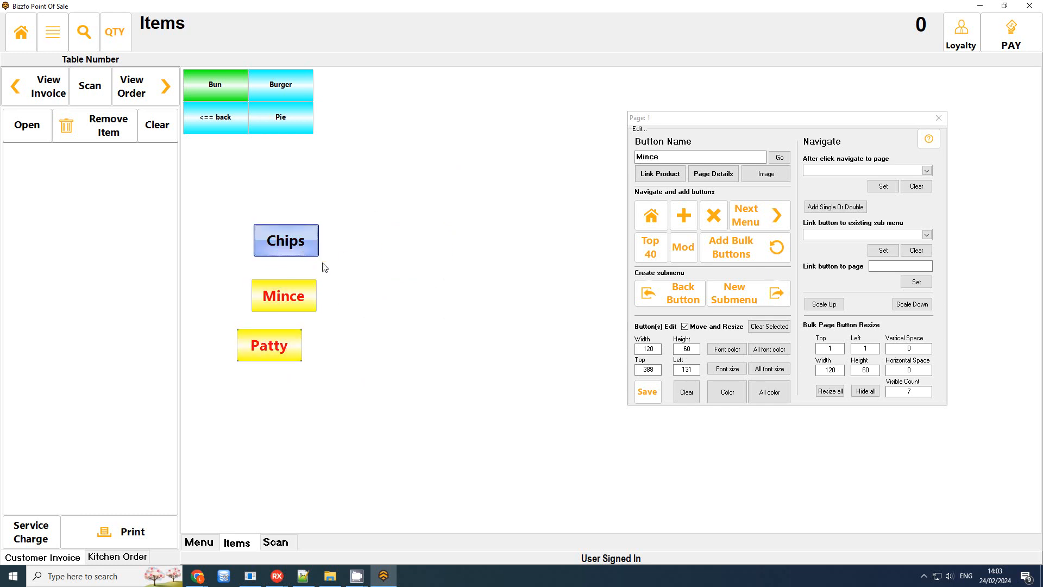
{"action": "left_click_drag", "start_coordinate": [284, 298], "coordinate": [398, 147]}
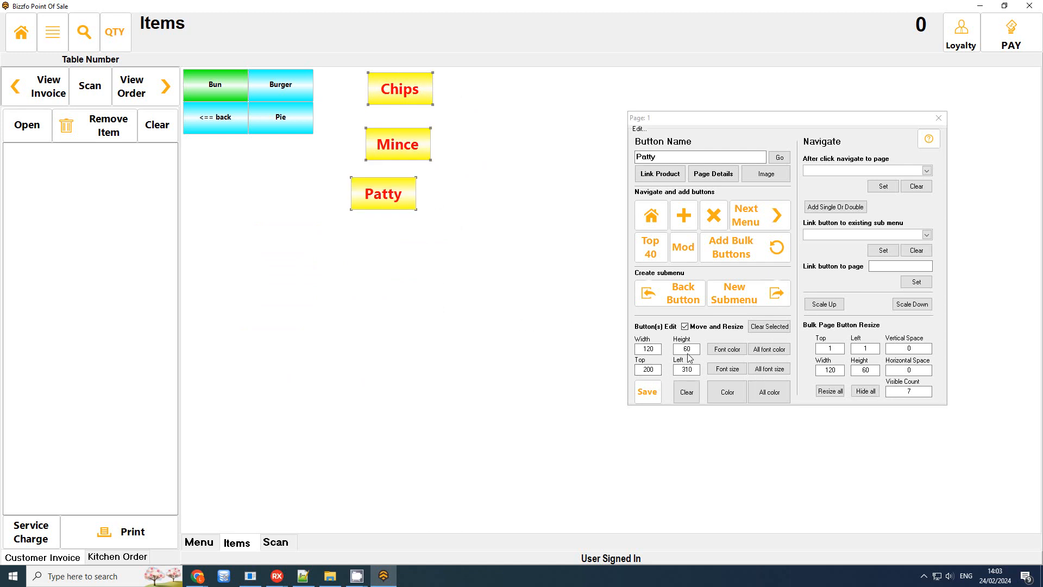
Step: Align the selected Chips, Mince and Patty buttons at Left 310, set their width to 200, and deselect them
{"action": "double_click", "coordinate": [695, 374]}
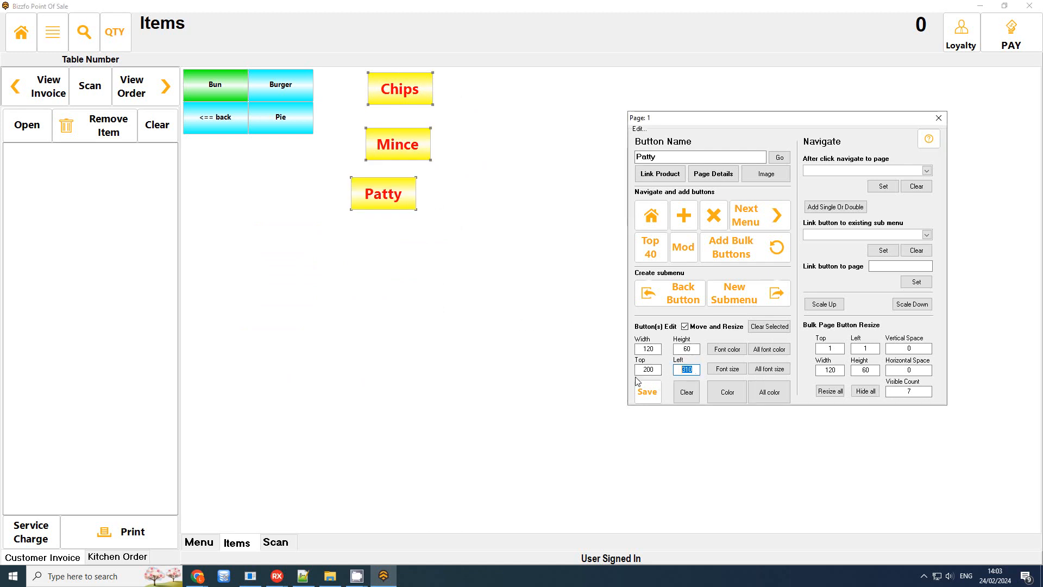
{"action": "type", "text": "310"}
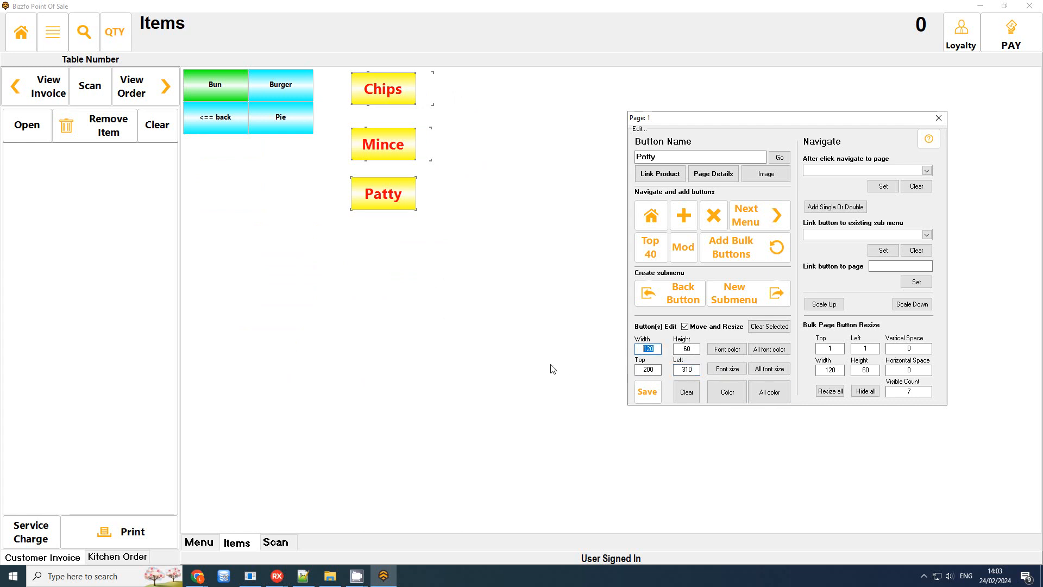
{"action": "type", "text": "200"}
{"action": "left_click", "coordinate": [454, 335]}
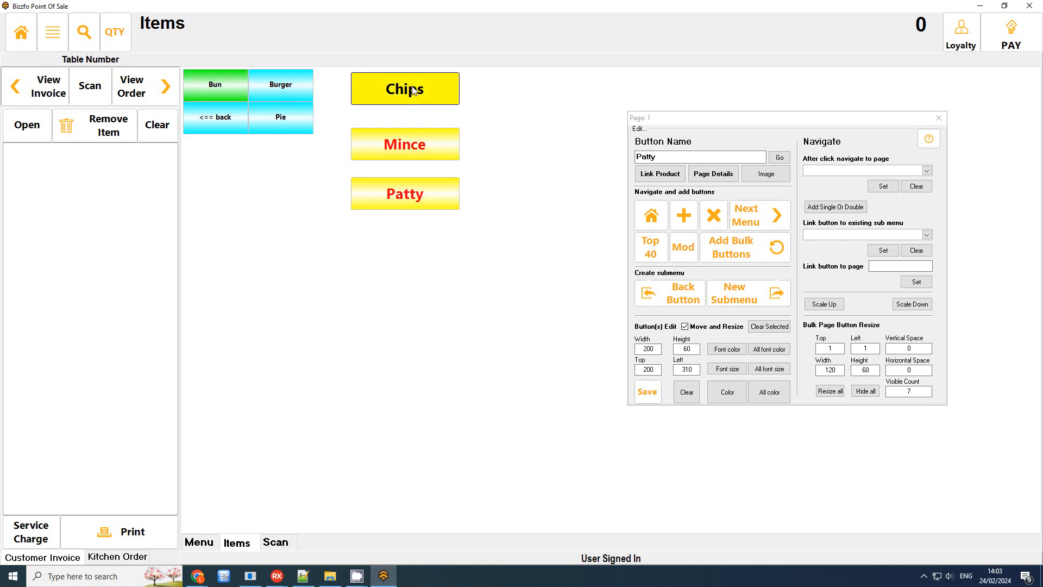
Step: Select the Chips, Burger and Bun buttons together and align them at Top 5
{"action": "left_click", "coordinate": [444, 99]}
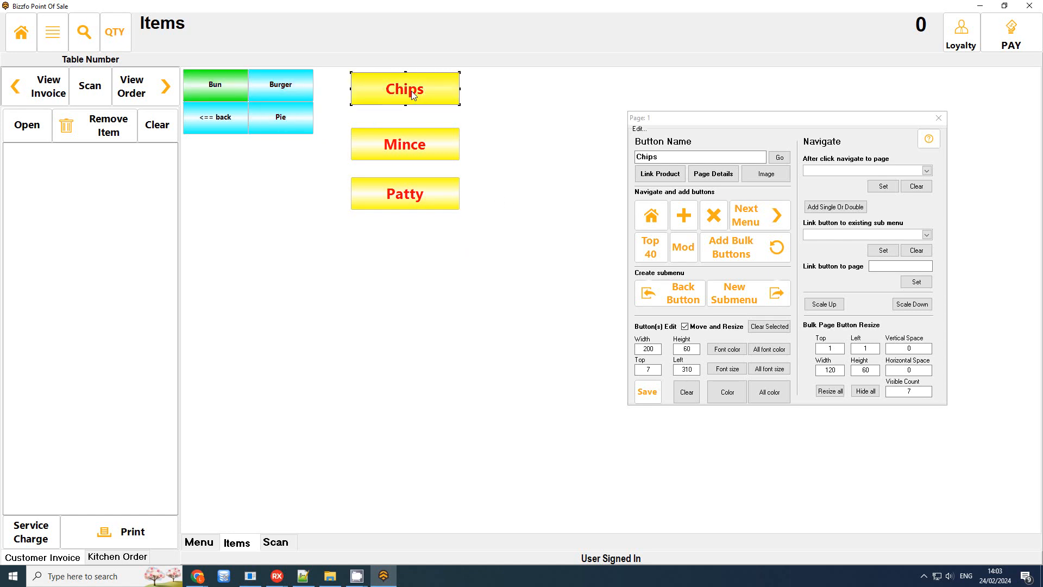
{"action": "left_click", "coordinate": [288, 93]}
{"action": "left_click", "coordinate": [245, 88]}
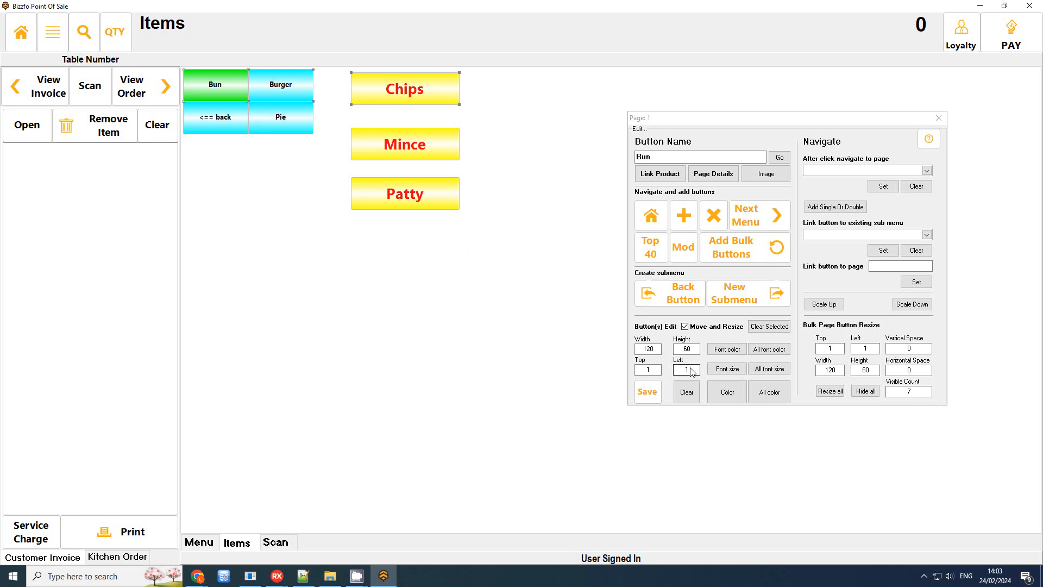
{"action": "left_click", "coordinate": [656, 370]}
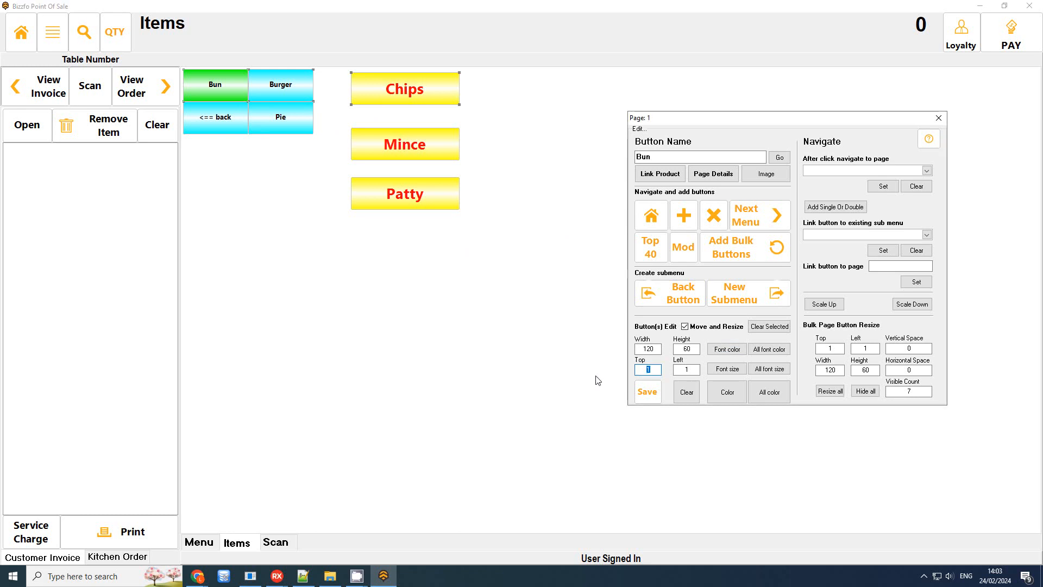
{"action": "type", "text": "5"}
Step: Align the Mince, Pie and back buttons at Top 65 as a second row and deselect them
{"action": "left_click", "coordinate": [458, 159]}
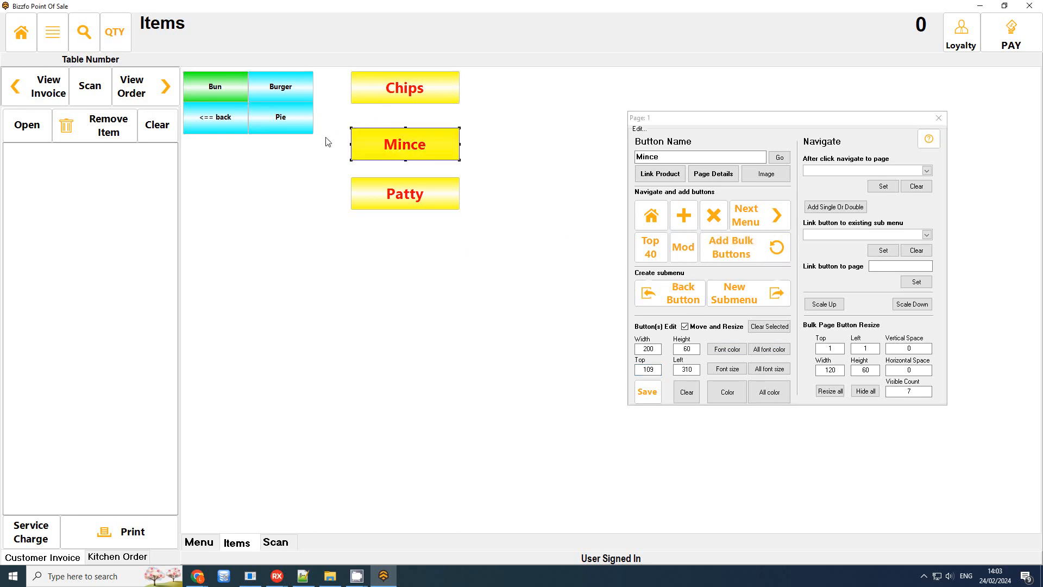
{"action": "left_click", "coordinate": [217, 117]}
{"action": "double_click", "coordinate": [657, 370]}
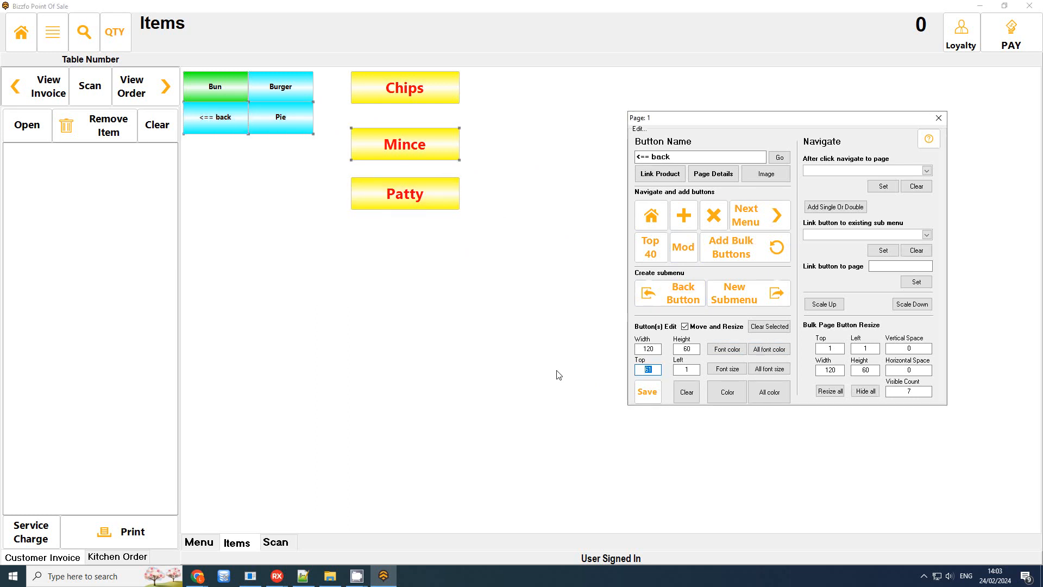
{"action": "type", "text": "65"}
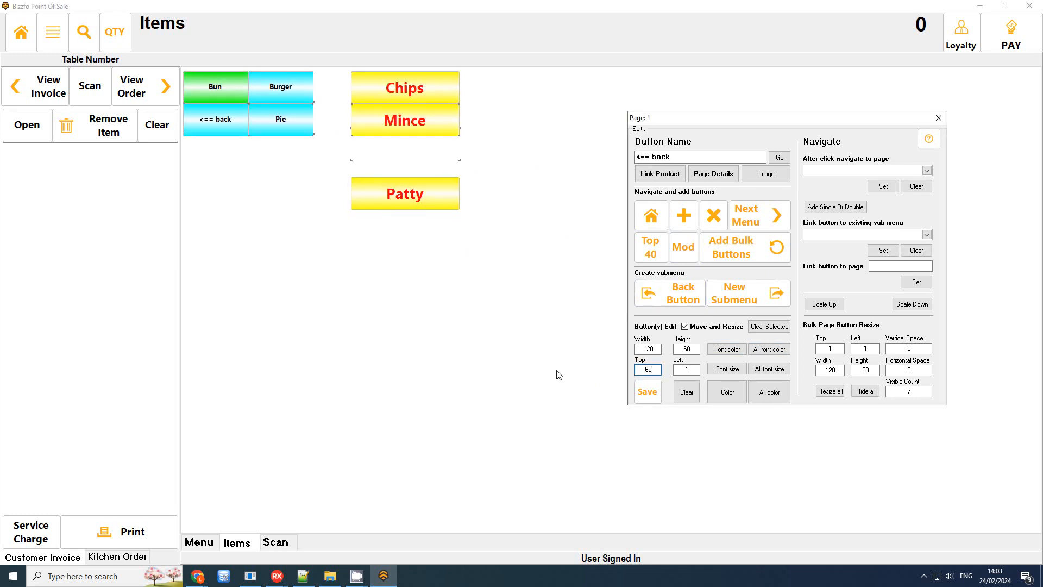
{"action": "left_click", "coordinate": [474, 175]}
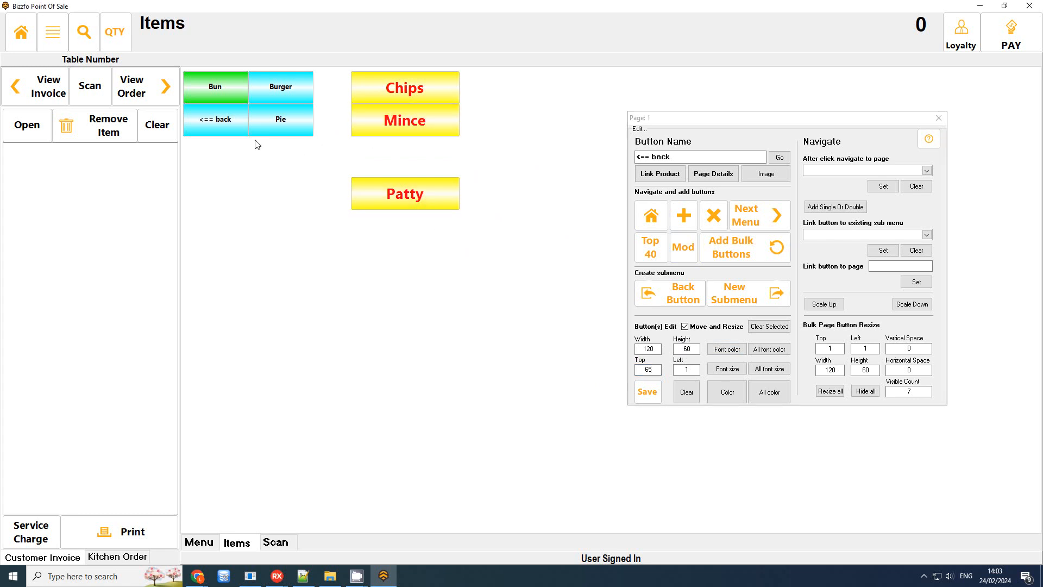
{"action": "left_click", "coordinate": [219, 125]}
{"action": "left_click", "coordinate": [427, 205]}
{"action": "left_click", "coordinate": [703, 329]}
{"action": "left_click", "coordinate": [701, 329]}
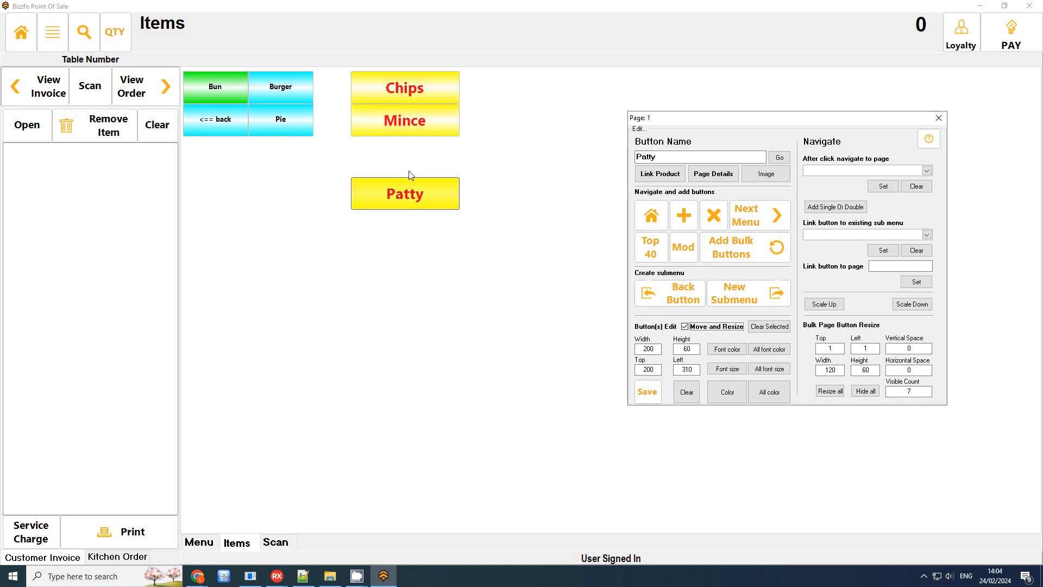
Step: Select the Bun, Burger, Pie and back buttons together and set their button colour to orange
{"action": "left_click", "coordinate": [216, 88]}
{"action": "left_click", "coordinate": [295, 94]}
{"action": "left_click", "coordinate": [298, 126]}
{"action": "left_click", "coordinate": [234, 122]}
{"action": "left_click", "coordinate": [731, 394]}
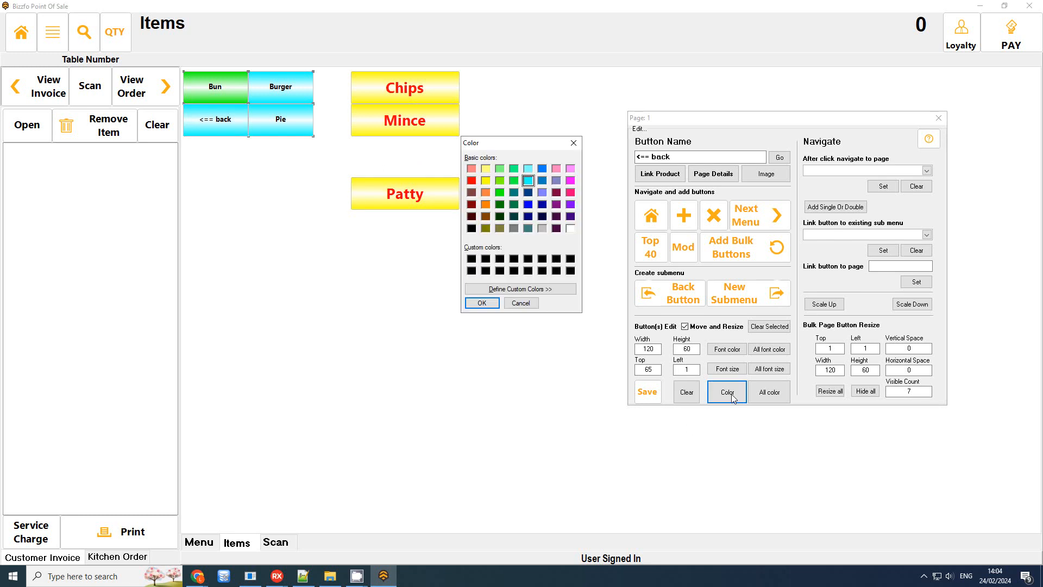
{"action": "left_click", "coordinate": [485, 204]}
{"action": "left_click", "coordinate": [482, 303]}
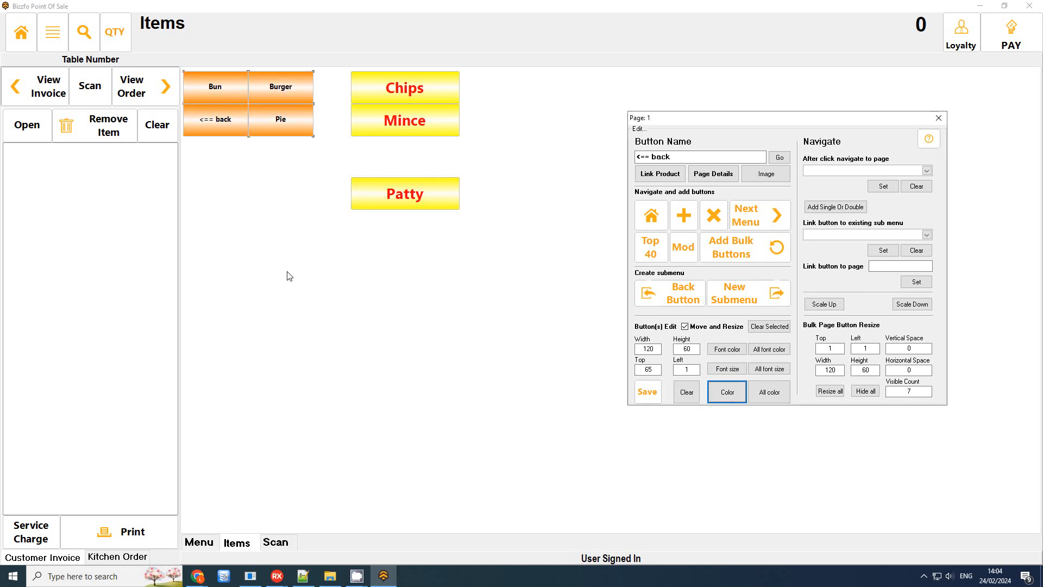
Step: Set the font size of the Bun, Burger and Pie buttons to 14 as a group and deselect them
{"action": "left_click", "coordinate": [214, 86]}
{"action": "left_click", "coordinate": [292, 83]}
{"action": "left_click", "coordinate": [297, 110]}
{"action": "left_click", "coordinate": [727, 368]}
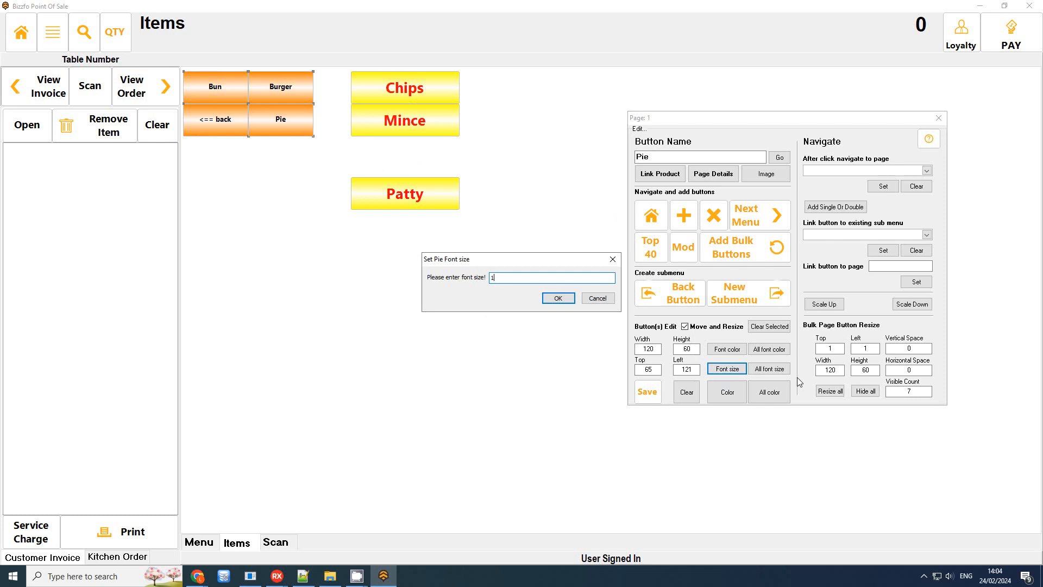
{"action": "type", "text": "14"}
{"action": "key", "text": "Return"}
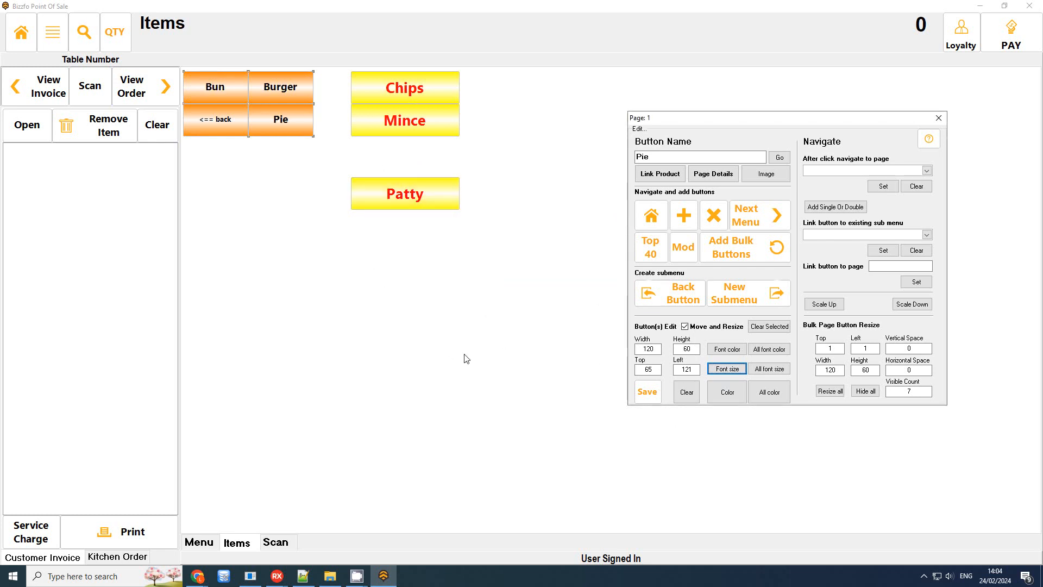
{"action": "left_click", "coordinate": [414, 303]}
Step: Change the font colour of the back button to bright green
{"action": "left_click", "coordinate": [187, 119]}
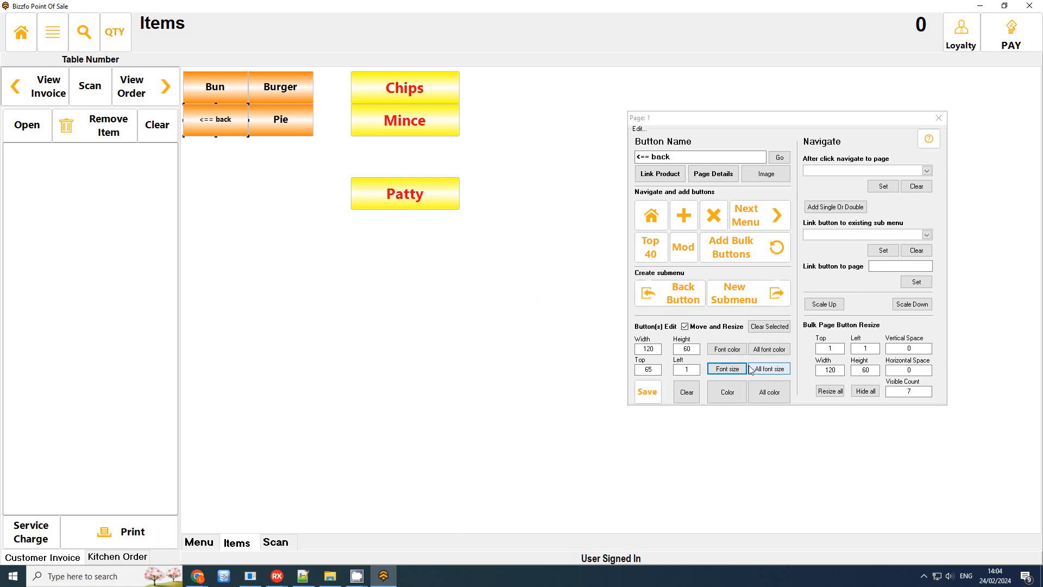
{"action": "left_click", "coordinate": [728, 350]}
{"action": "left_click", "coordinate": [500, 179]}
{"action": "left_click", "coordinate": [482, 302]}
Step: Move the back button into the empty area below the grid, at about Top 325 and Left 96, and save it
{"action": "left_click", "coordinate": [203, 120]}
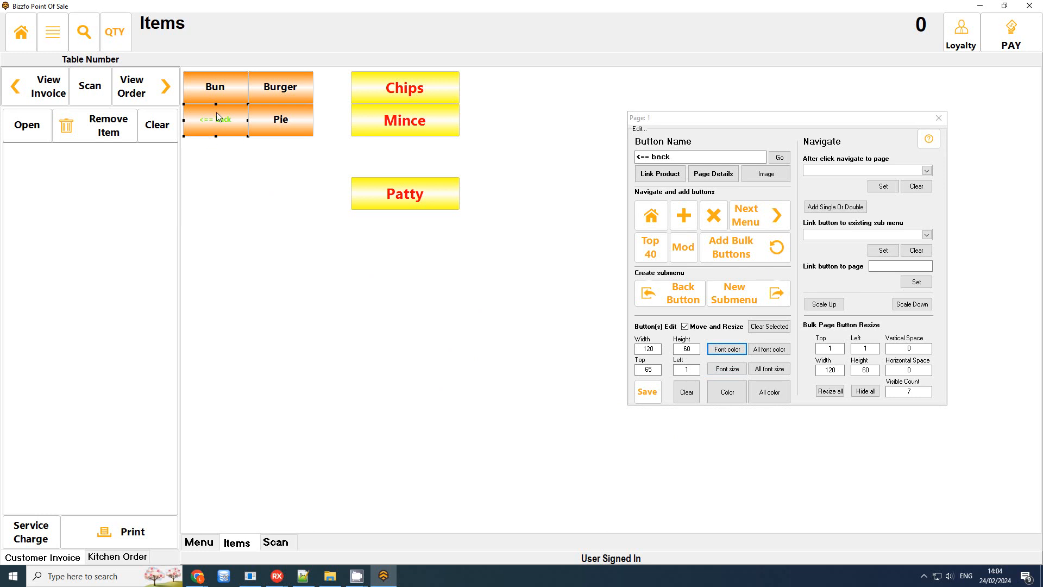
{"action": "left_click_drag", "start_coordinate": [303, 215], "coordinate": [272, 221]}
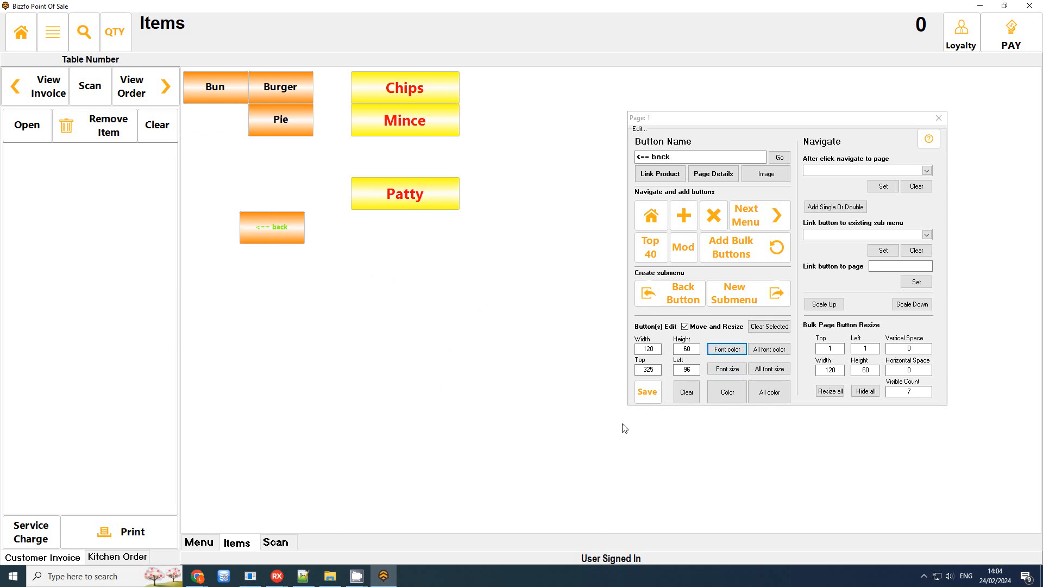
{"action": "left_click", "coordinate": [657, 391]}
Step: Try multi-selecting the page's buttons, finishing with Chips, Mince and Patty as a group, and clear the selection
{"action": "left_click", "coordinate": [280, 231]}
{"action": "left_click", "coordinate": [389, 198]}
{"action": "left_click", "coordinate": [405, 121]}
{"action": "left_click", "coordinate": [405, 88]}
{"action": "left_click", "coordinate": [298, 119]}
{"action": "left_click", "coordinate": [291, 92]}
{"action": "left_click", "coordinate": [230, 86]}
{"action": "left_click", "coordinate": [423, 87]}
{"action": "left_click", "coordinate": [424, 121]}
{"action": "left_click", "coordinate": [423, 188]}
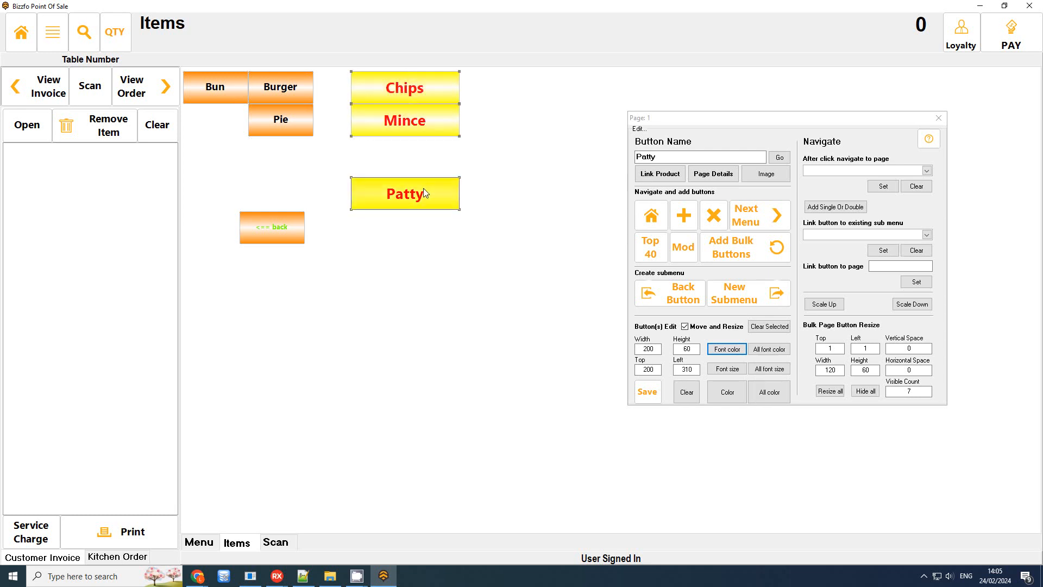
{"action": "left_click", "coordinate": [783, 329]}
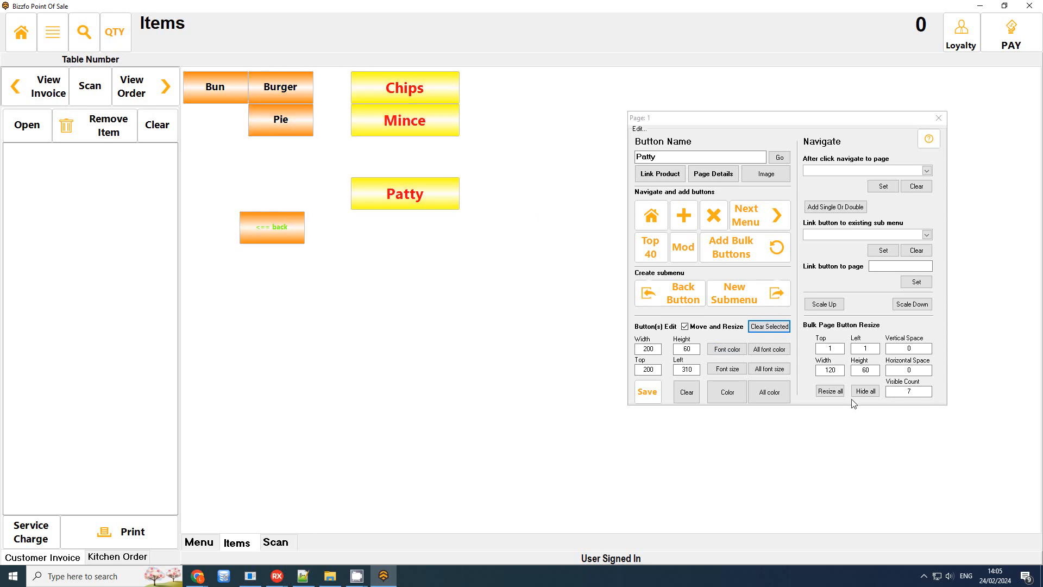
Step: Bulk resize all page buttons to 120 by 60 from Top 1, Left 1 without spacing, and re-enable Move and Resize
{"action": "left_click", "coordinate": [830, 391]}
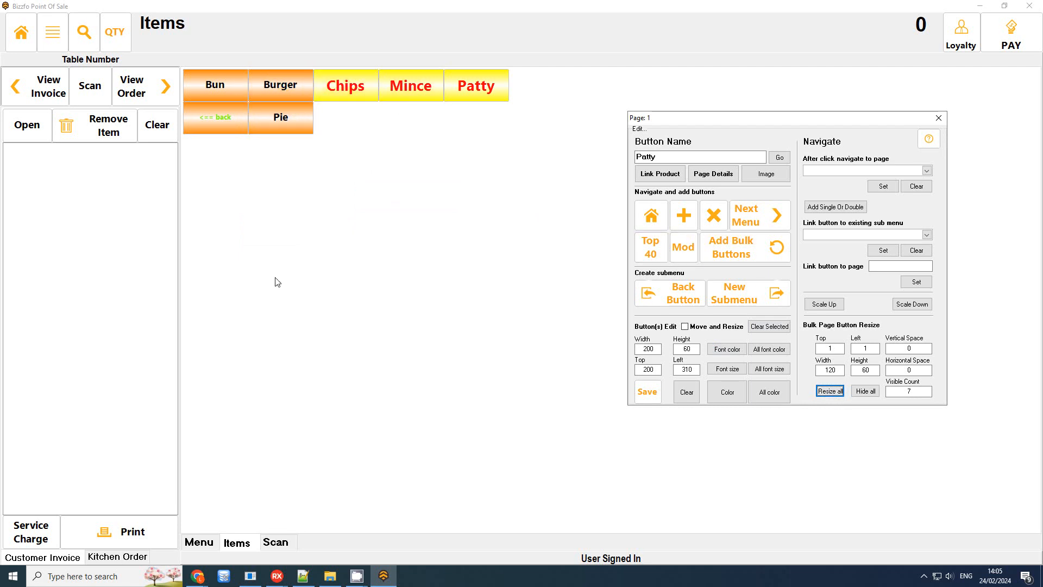
{"action": "left_click", "coordinate": [217, 91]}
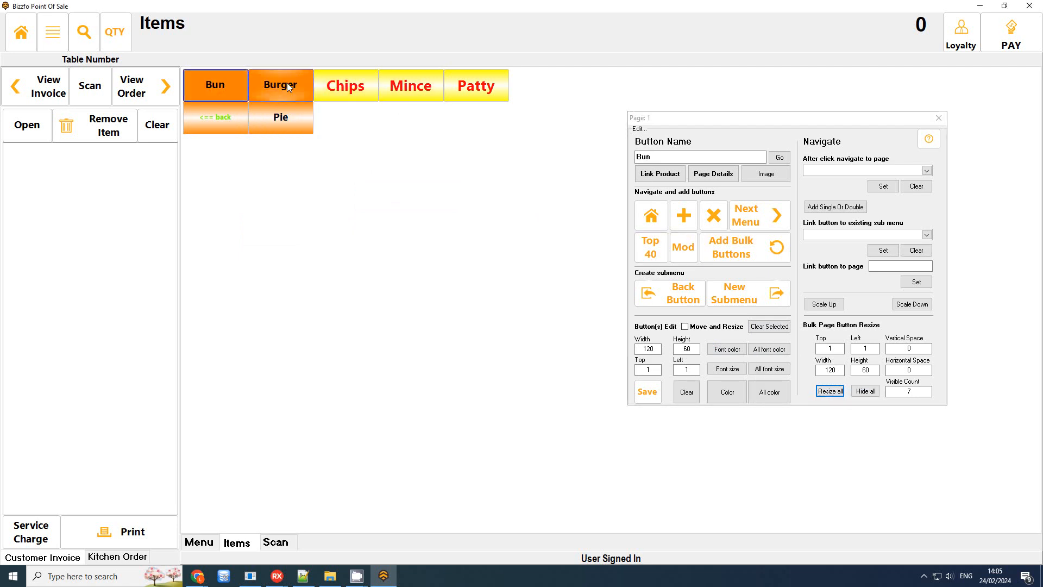
{"action": "left_click", "coordinate": [713, 326]}
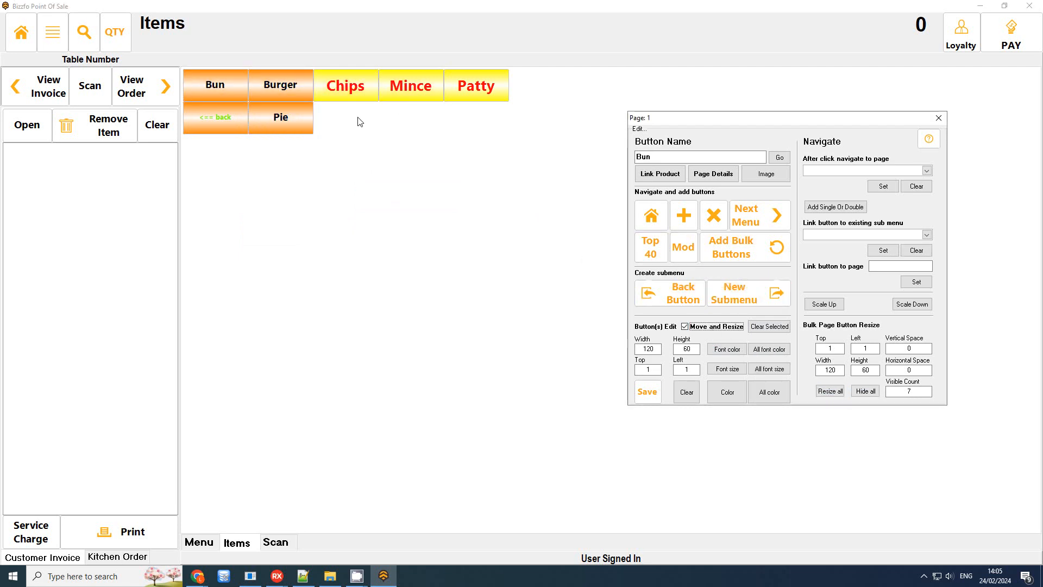
Step: Move the Bun and Burger buttons together into the empty area below the grid and place Burger beneath Bun
{"action": "left_click", "coordinate": [289, 90]}
{"action": "left_click_drag", "start_coordinate": [226, 81], "coordinate": [346, 196]}
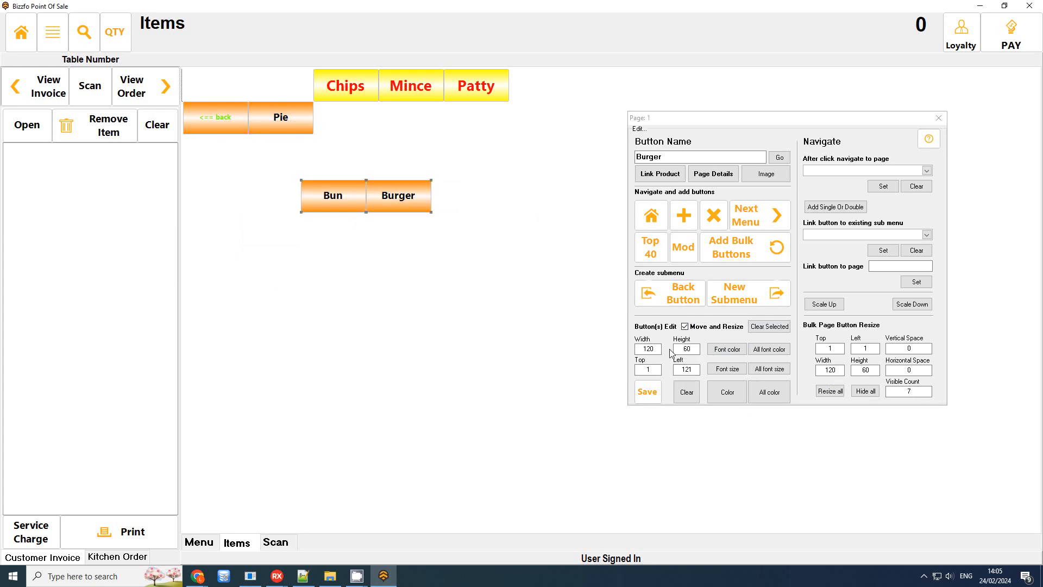
{"action": "left_click", "coordinate": [427, 192]}
{"action": "left_click_drag", "start_coordinate": [402, 203], "coordinate": [342, 243]}
Step: Select Chips, Bun and Burger together, align them at Left 200, and deselect them
{"action": "left_click", "coordinate": [367, 86]}
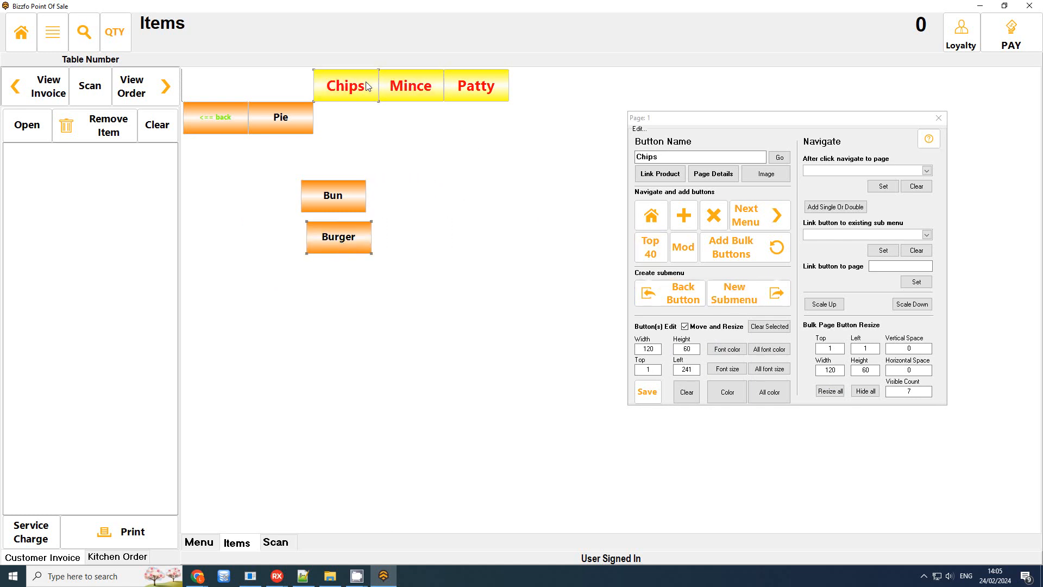
{"action": "left_click", "coordinate": [350, 188], "text": "ctrl"}
{"action": "left_click", "coordinate": [344, 248], "text": "ctrl"}
{"action": "key", "text": "Tab"}
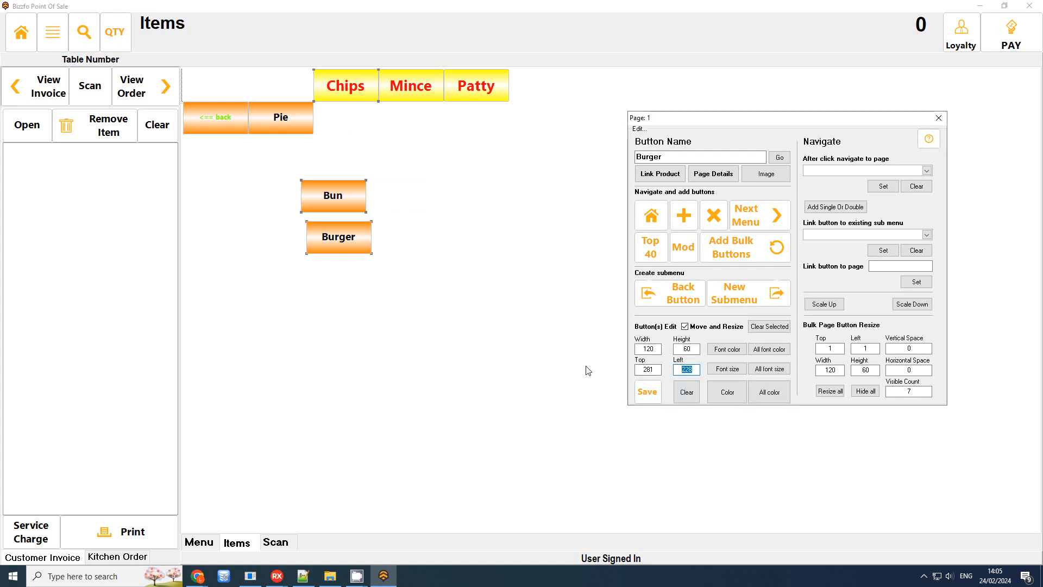
{"action": "type", "text": "20"}
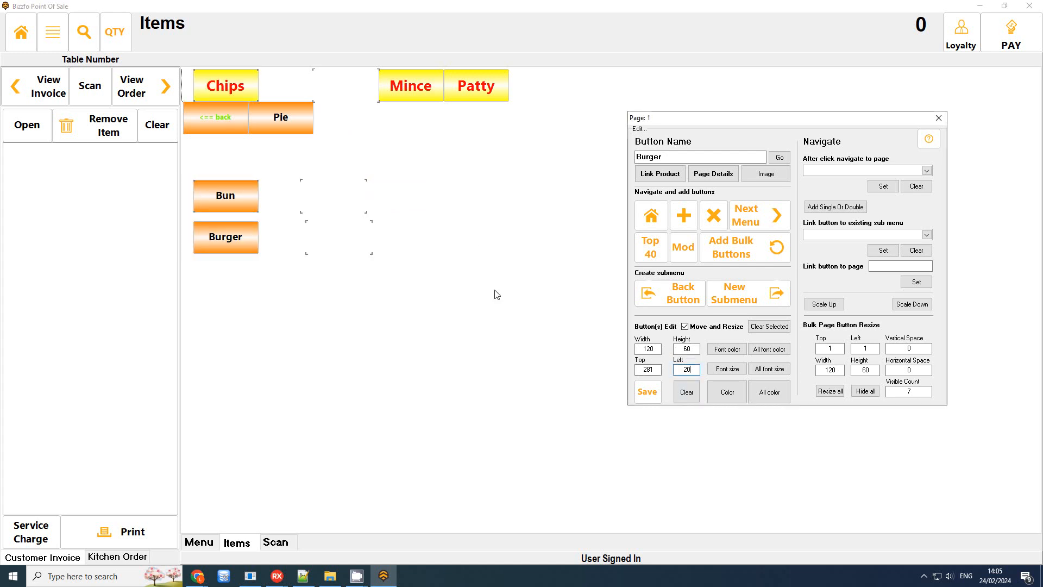
{"action": "type", "text": "0"}
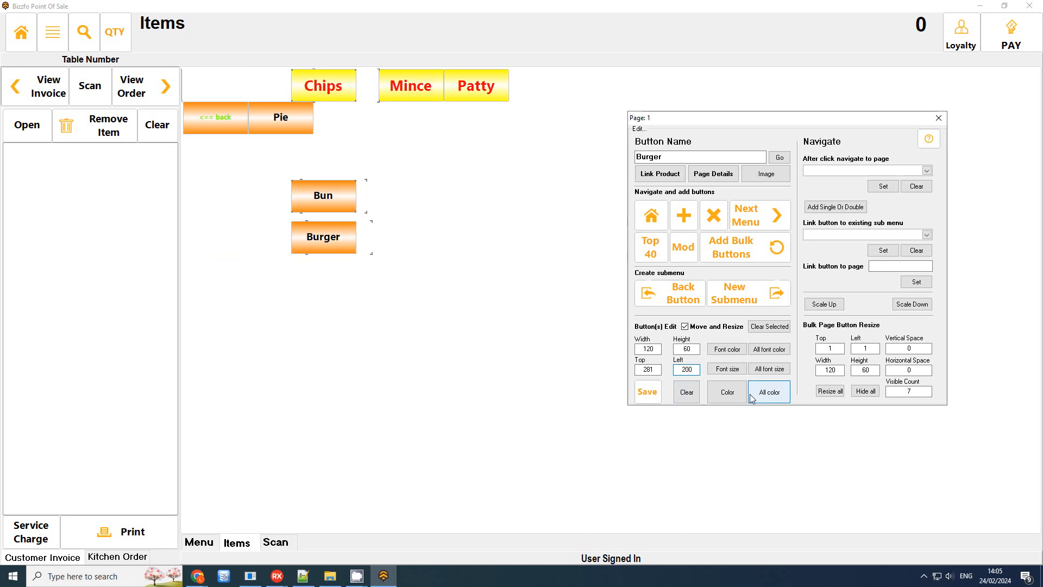
{"action": "left_click", "coordinate": [428, 224]}
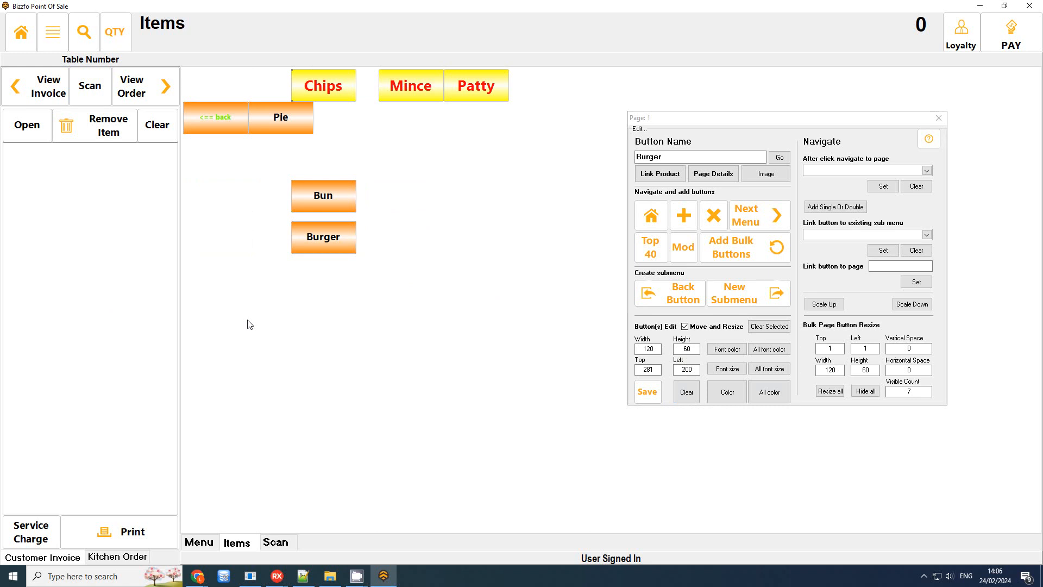
Step: Scale all the page buttons up twice and back down once
{"action": "left_click", "coordinate": [814, 305]}
{"action": "left_click", "coordinate": [815, 306]}
{"action": "left_click", "coordinate": [912, 304]}
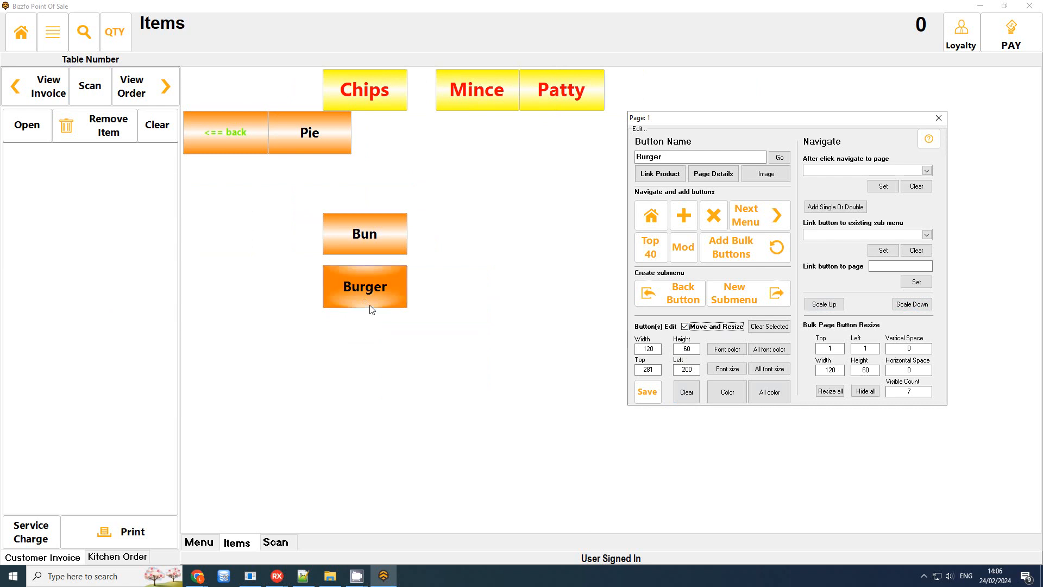
Step: Move all seven buttons together away from the page's upper-left corner, and shift the edit dialog so it uncovers Patty
{"action": "left_click", "coordinate": [374, 303]}
{"action": "left_click", "coordinate": [373, 241]}
{"action": "left_click", "coordinate": [310, 134]}
{"action": "left_click", "coordinate": [226, 132]}
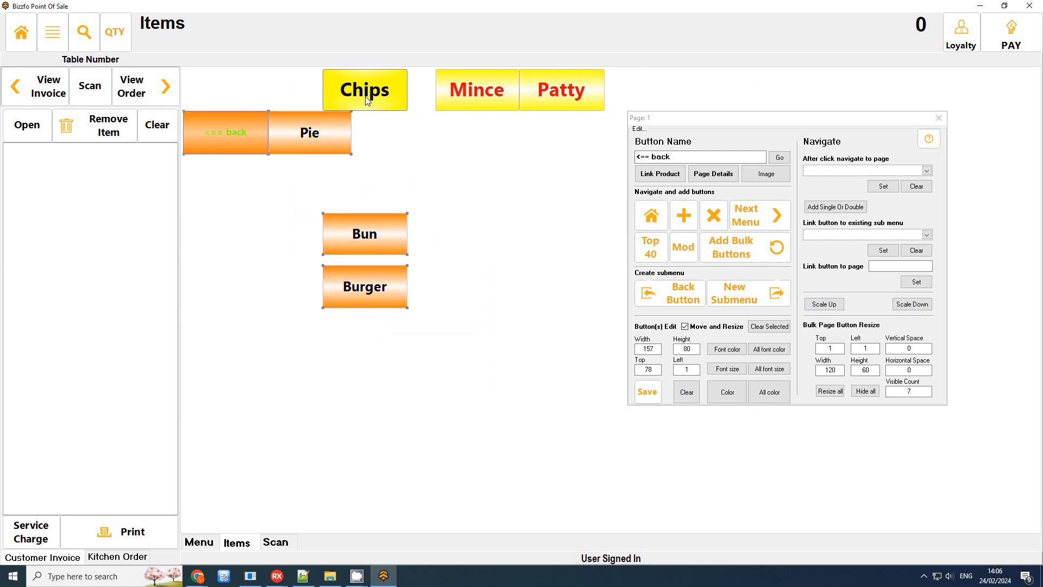
{"action": "left_click", "coordinate": [364, 91]}
{"action": "left_click", "coordinate": [489, 95]}
{"action": "left_click", "coordinate": [563, 90]}
{"action": "left_click_drag", "start_coordinate": [480, 91], "coordinate": [561, 137]}
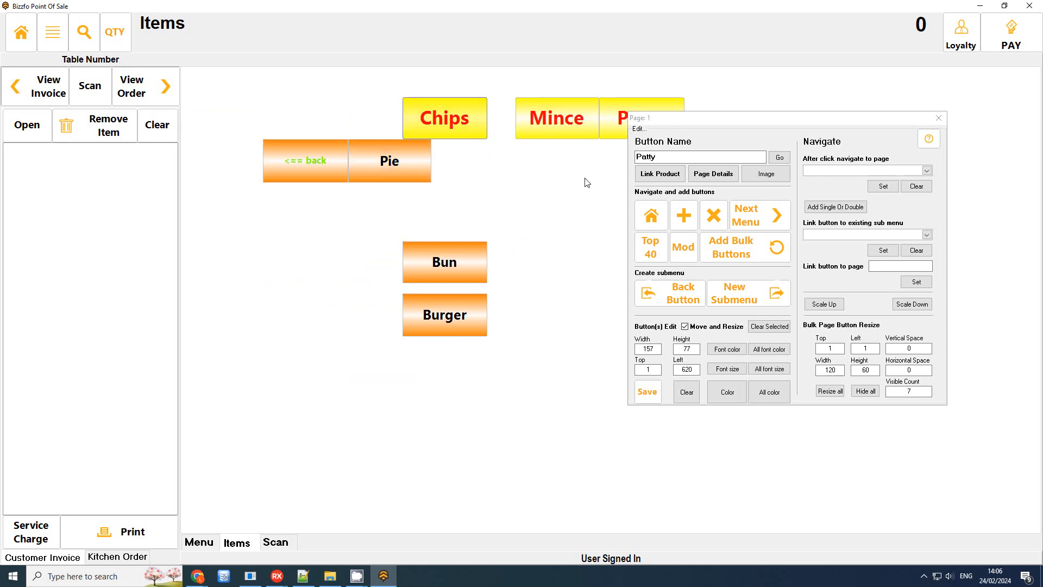
{"action": "left_click_drag", "start_coordinate": [711, 120], "coordinate": [739, 180]}
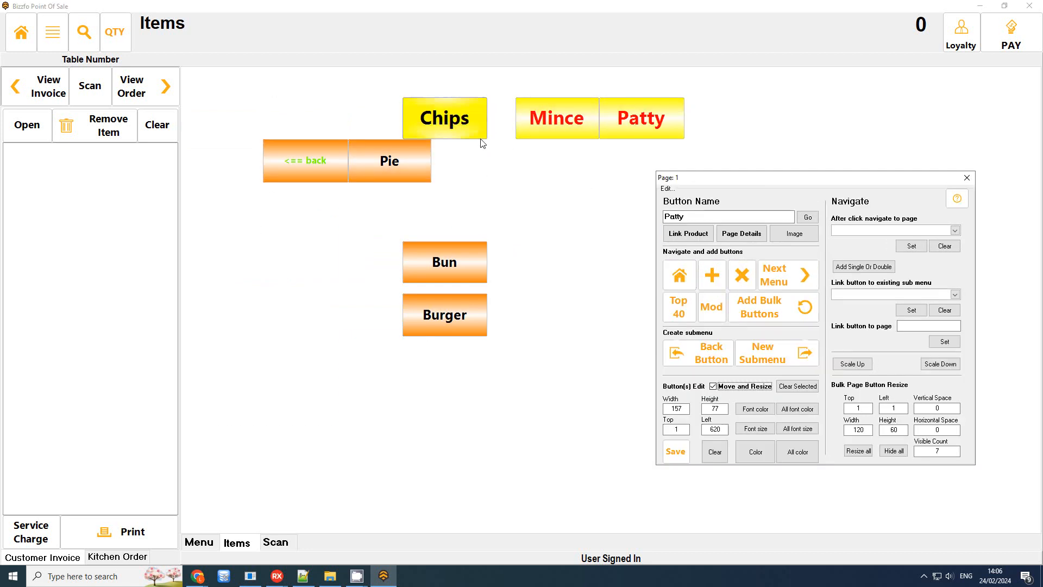